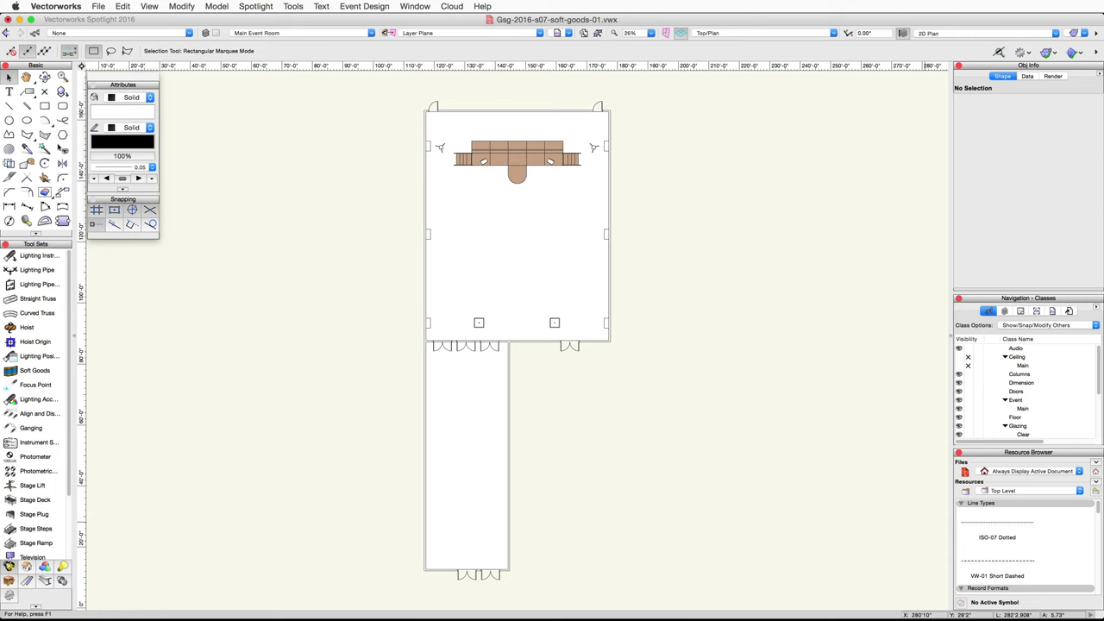
- Activate the Soft Goods tool in the Tool Sets palette
click(35, 370)
click(38, 372)
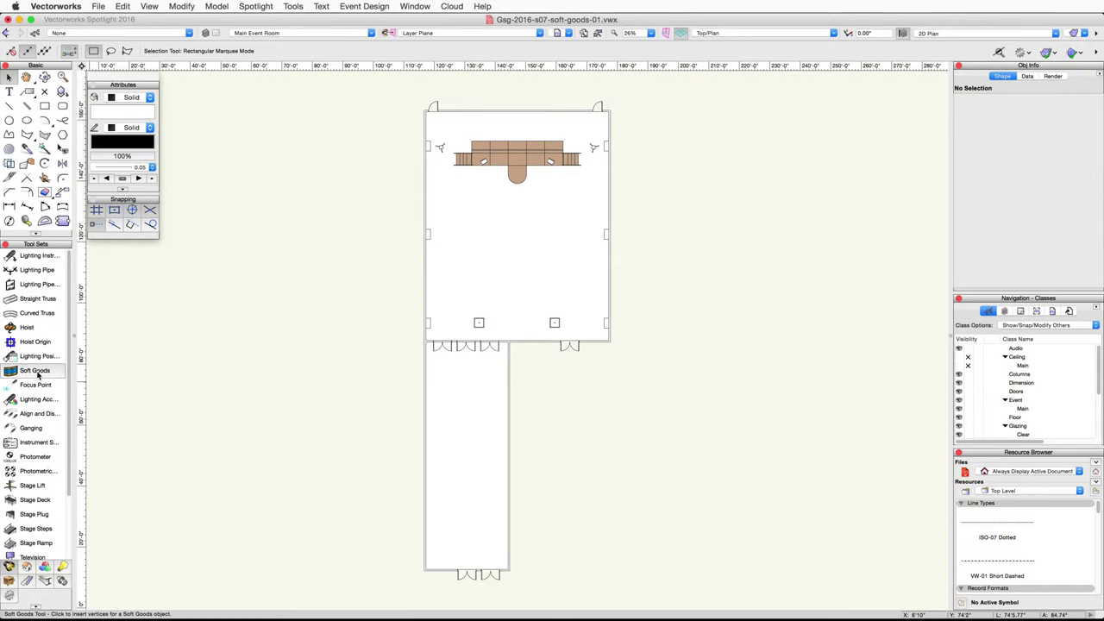
- Zoom to the stage and draw a curtain path from the deck's top-right corner toward the left wall
key(space)
drag(453, 191, 446, 261)
scroll(449, 217, up, 5)
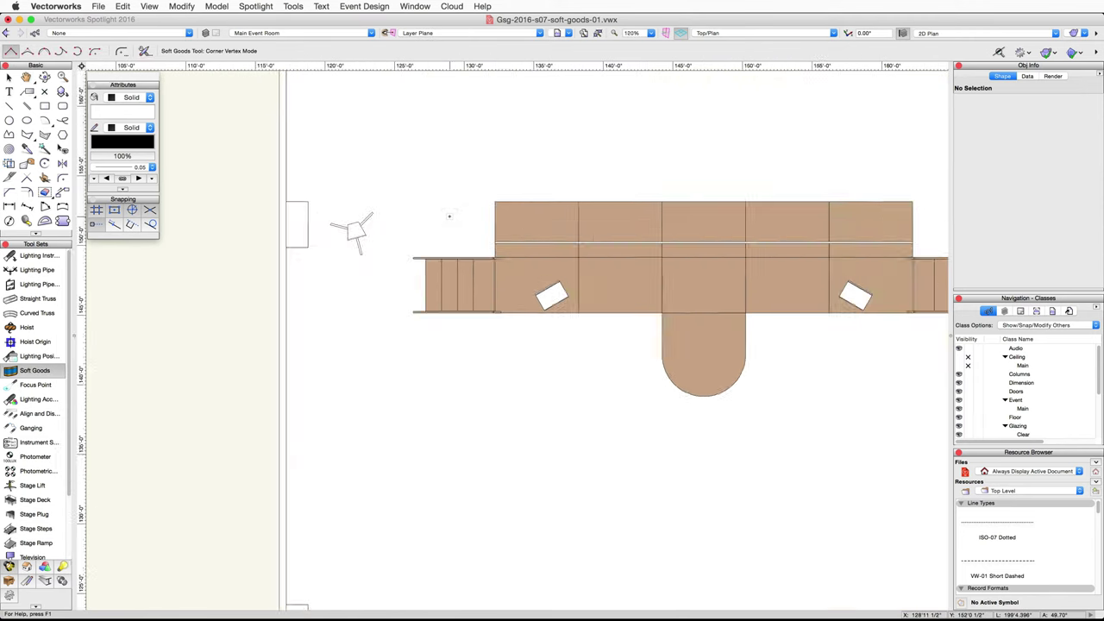
scroll(449, 217, up, 5)
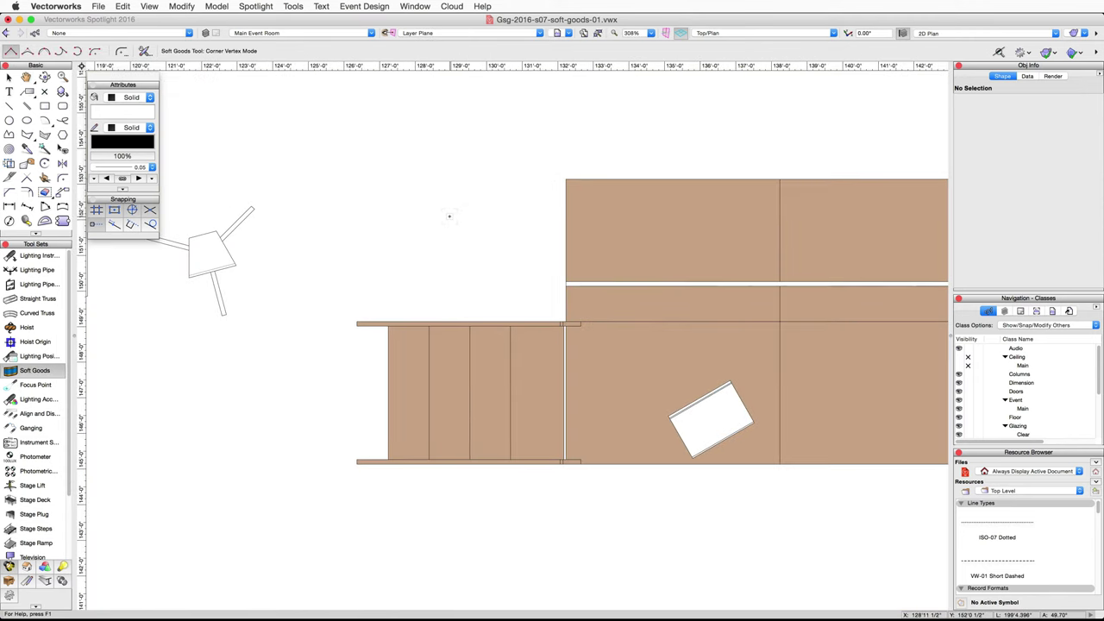
click(565, 282)
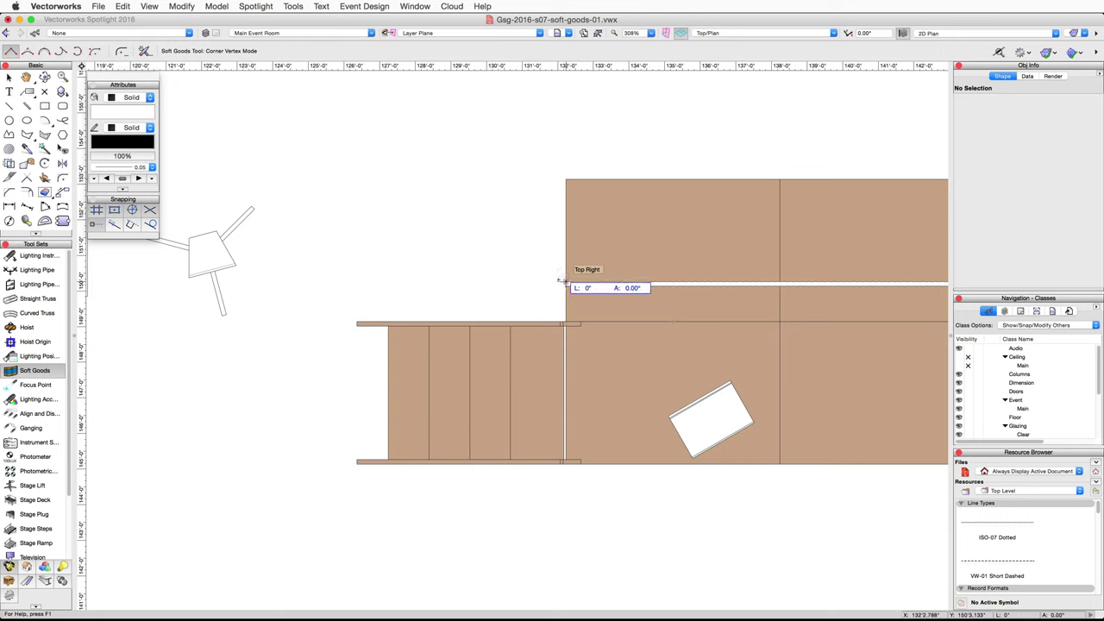
click(356, 281)
middle_drag(345, 287, 489, 299)
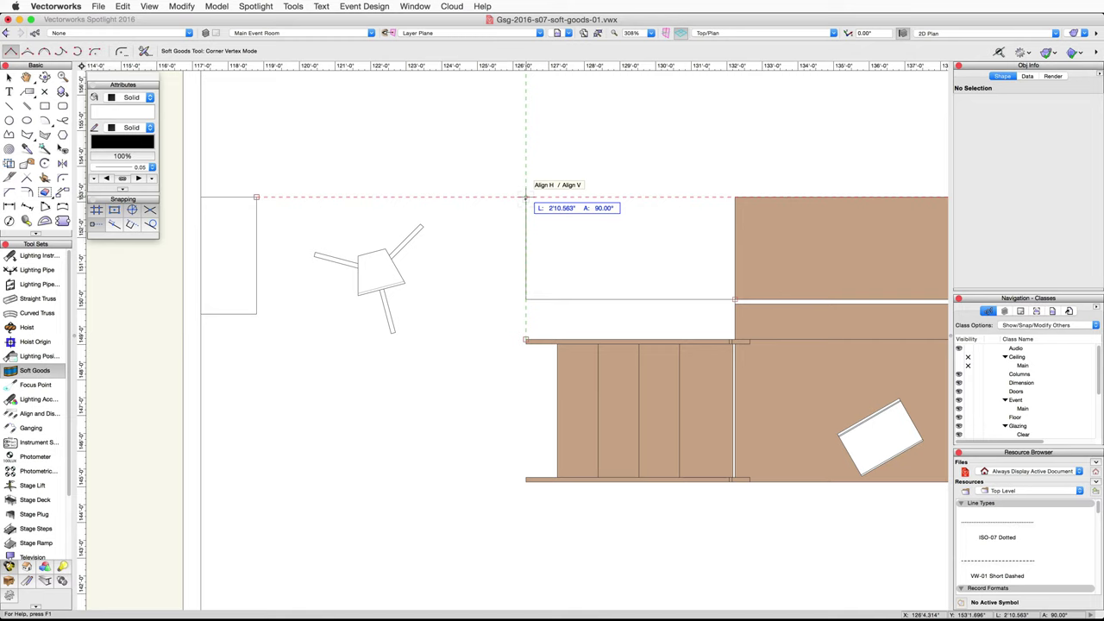
click(526, 197)
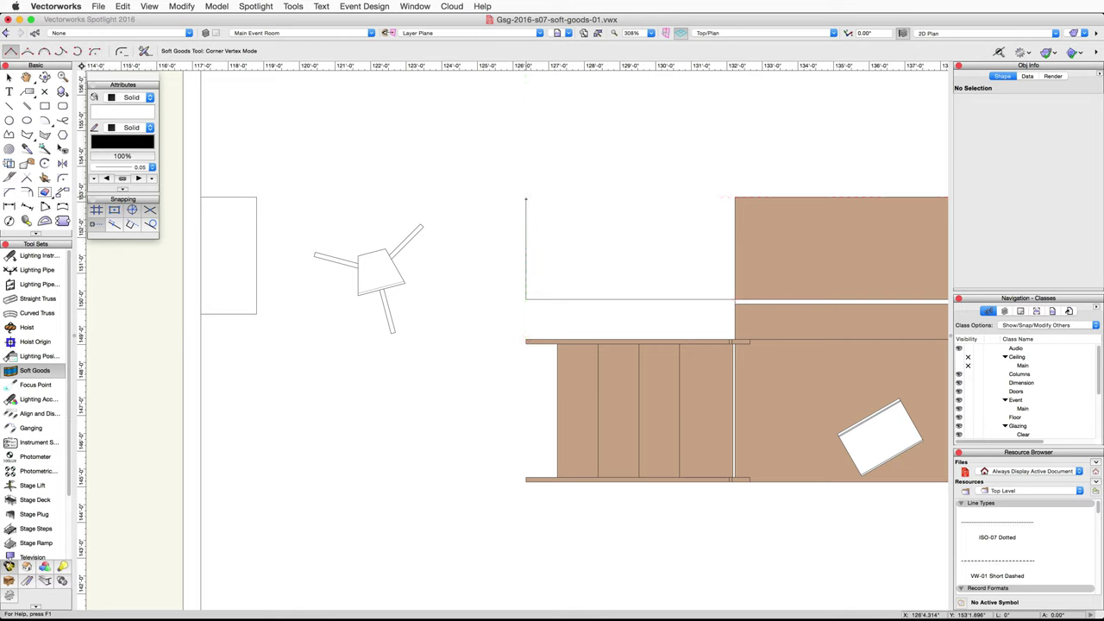
click(256, 197)
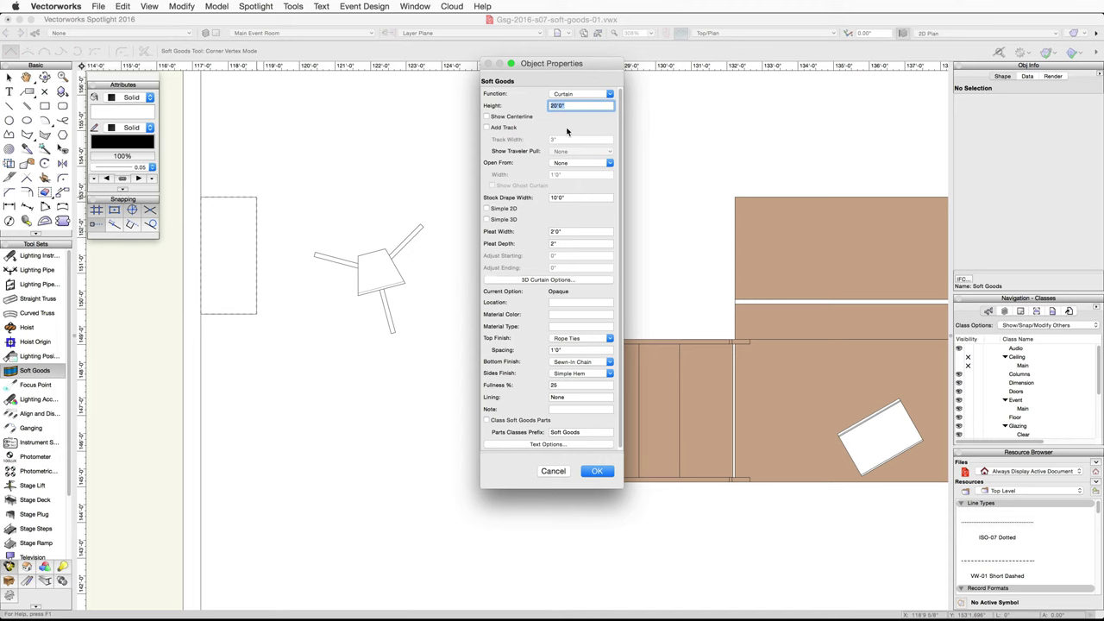
- Give the curtain a 19' height with Add Track checked, then zoom out to the whole room
text(19')
click(487, 128)
click(595, 471)
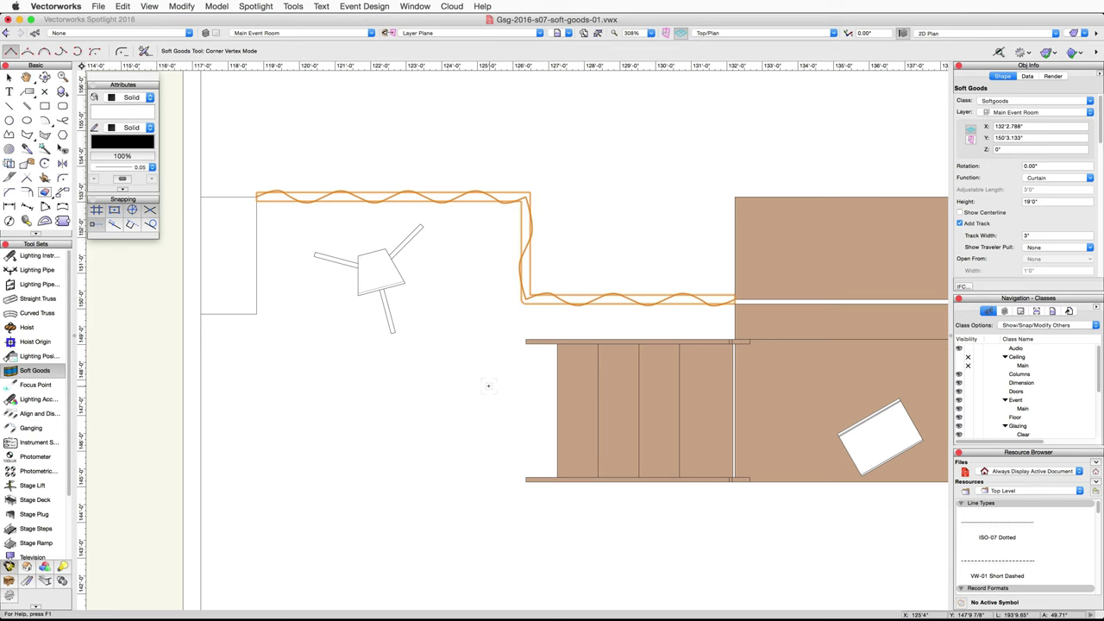
scroll(488, 386, down, 5)
middle_drag(632, 441, 409, 441)
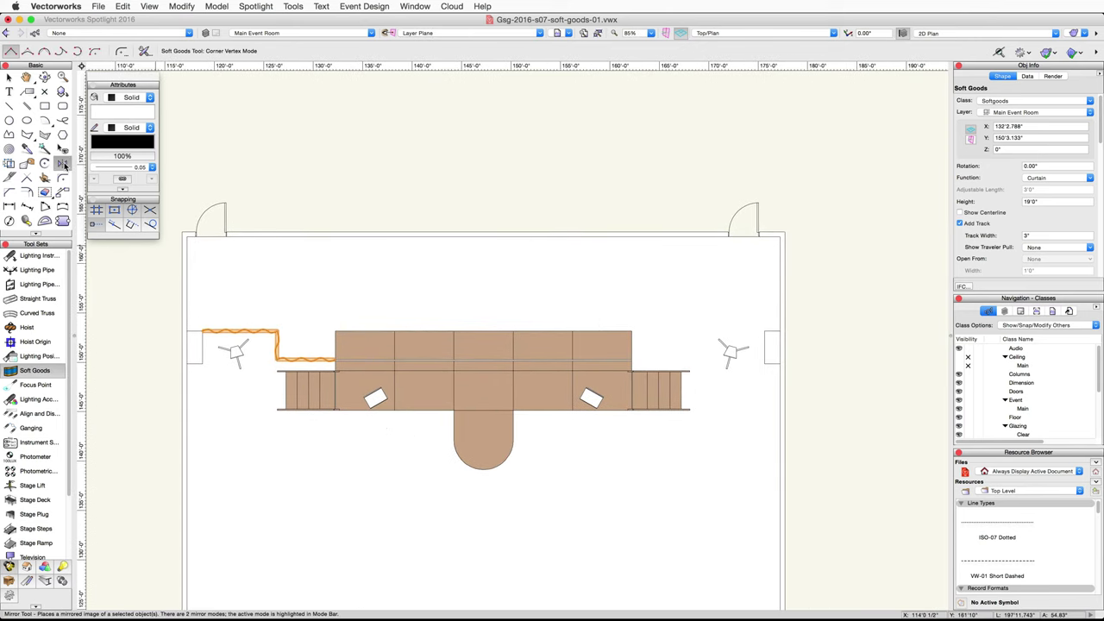
- Mirror-duplicate the curtain across a vertical axis at stage centre onto the right side
click(62, 163)
click(484, 368)
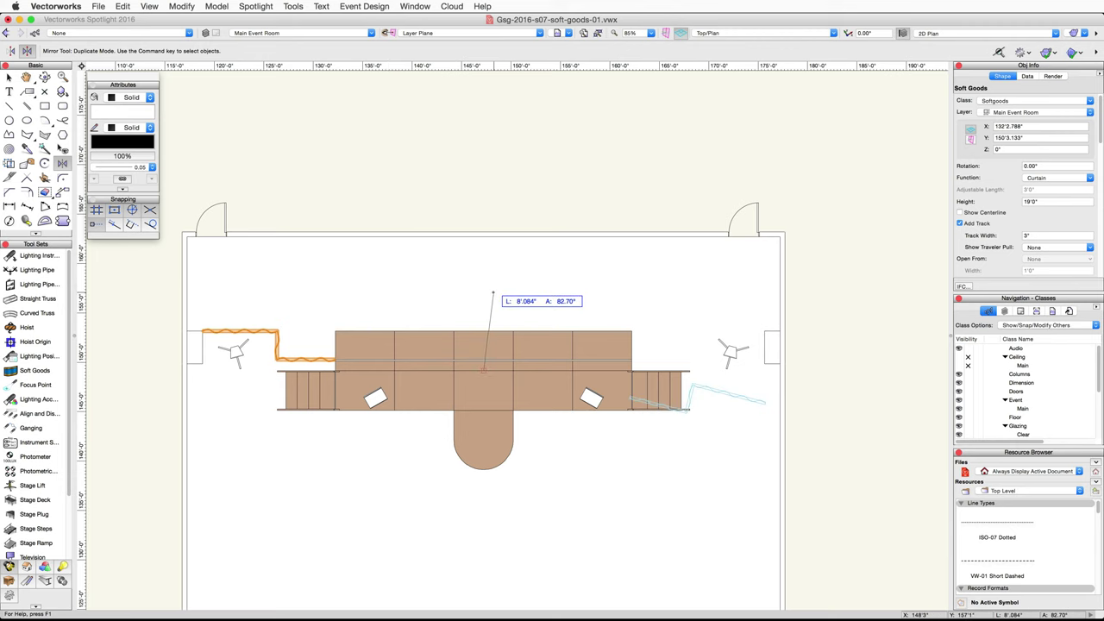
click(485, 295)
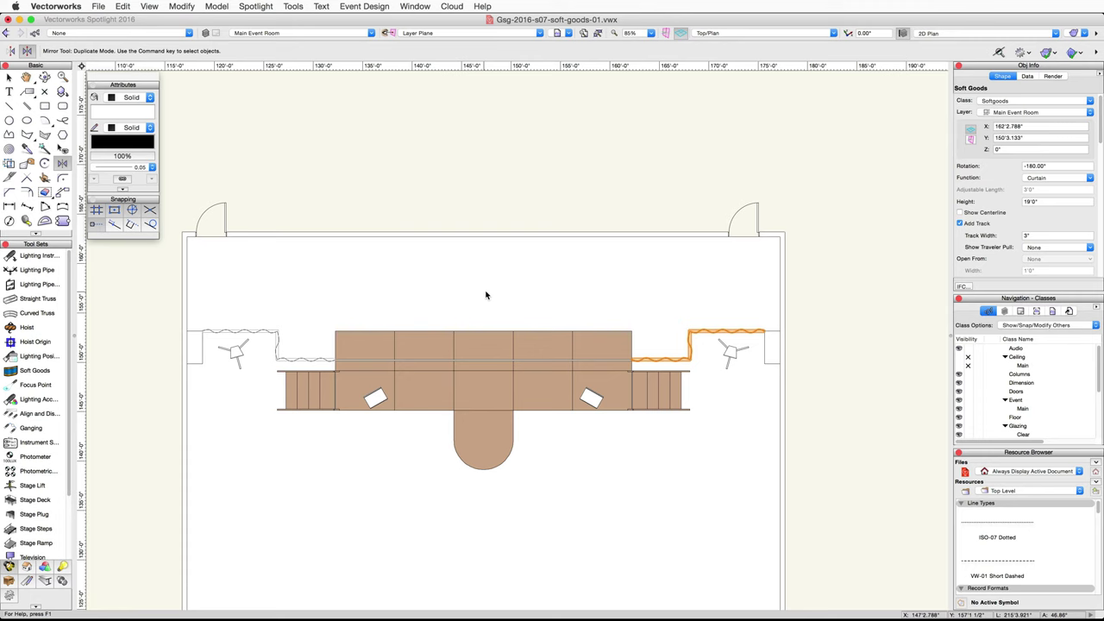
click(34, 373)
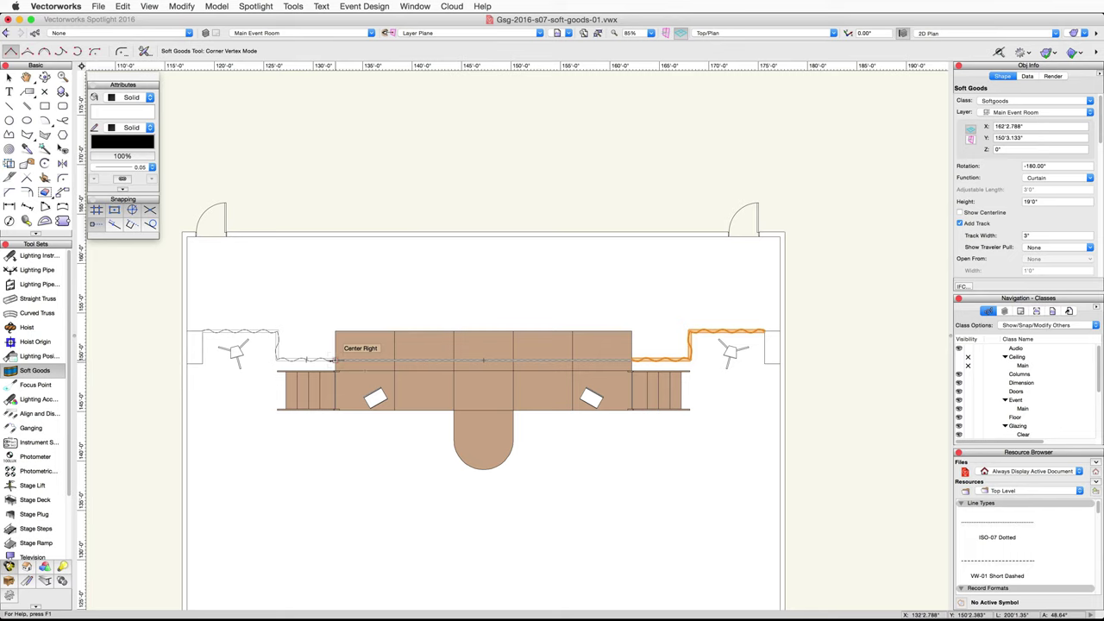
- Draw a 30'0" curtain across the stage, snapping from the left curtain's end to the right curtain's end
key(z)
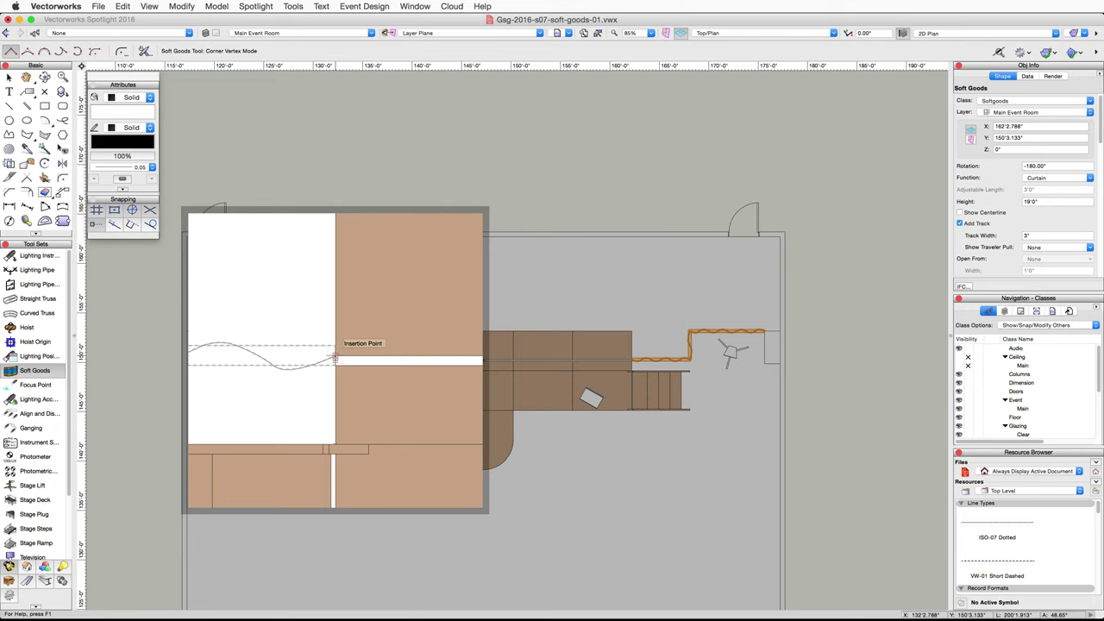
click(334, 359)
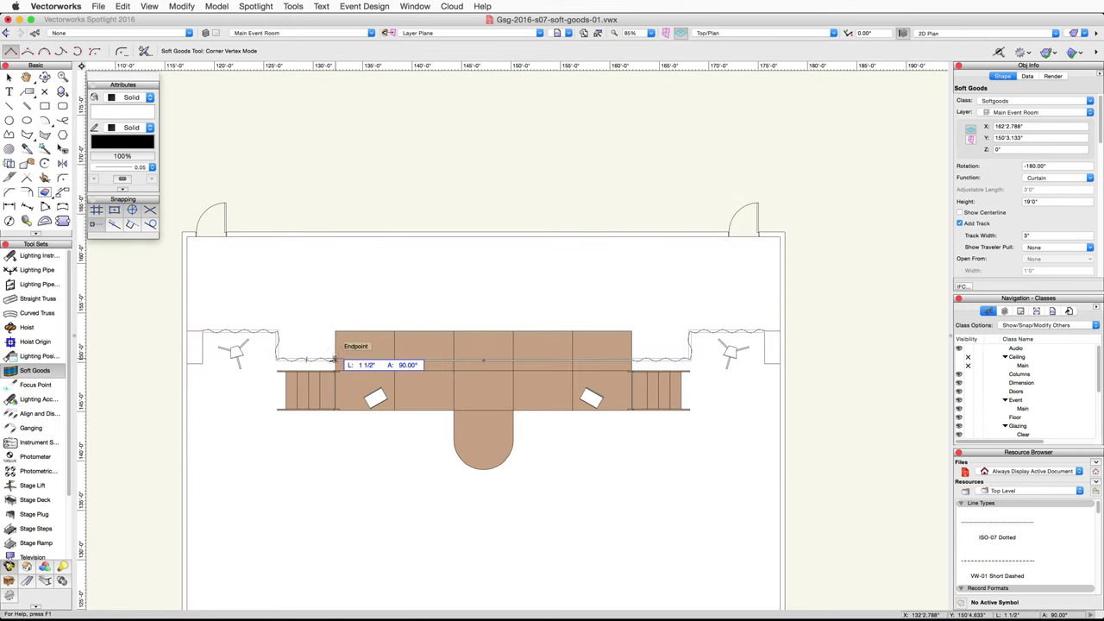
key(z)
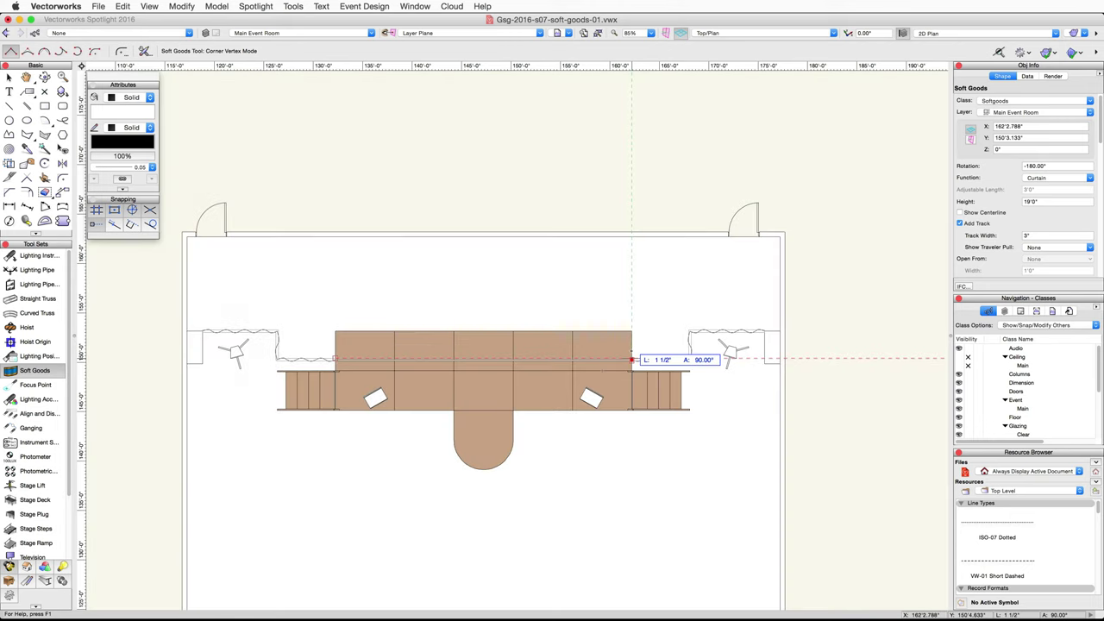
click(635, 357)
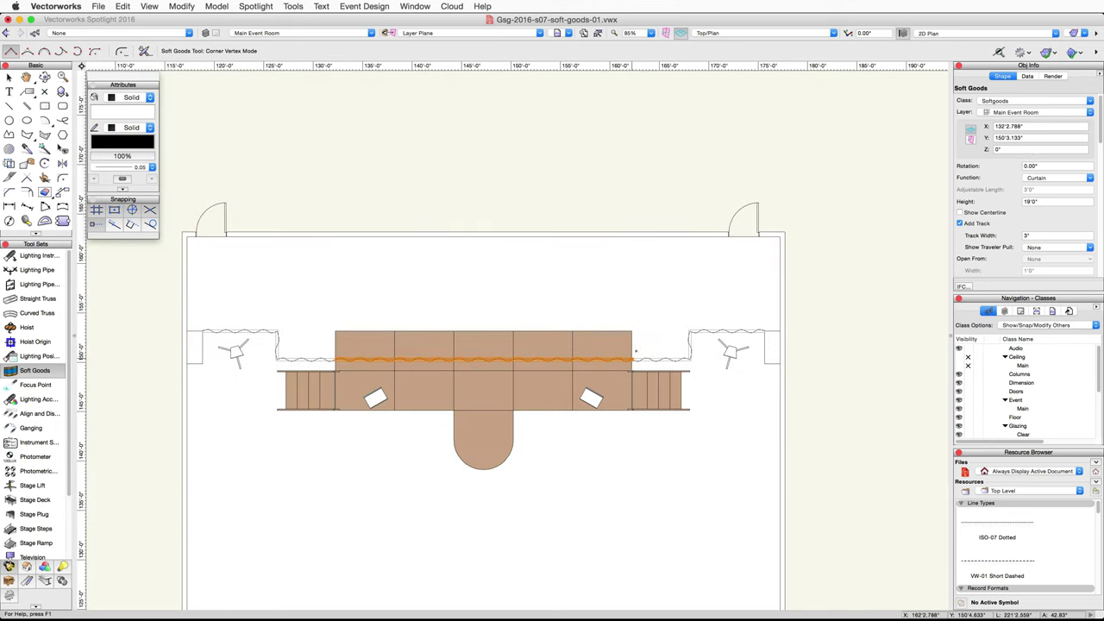
- Switch the view to Left Isometric with OpenGL rendering
click(835, 33)
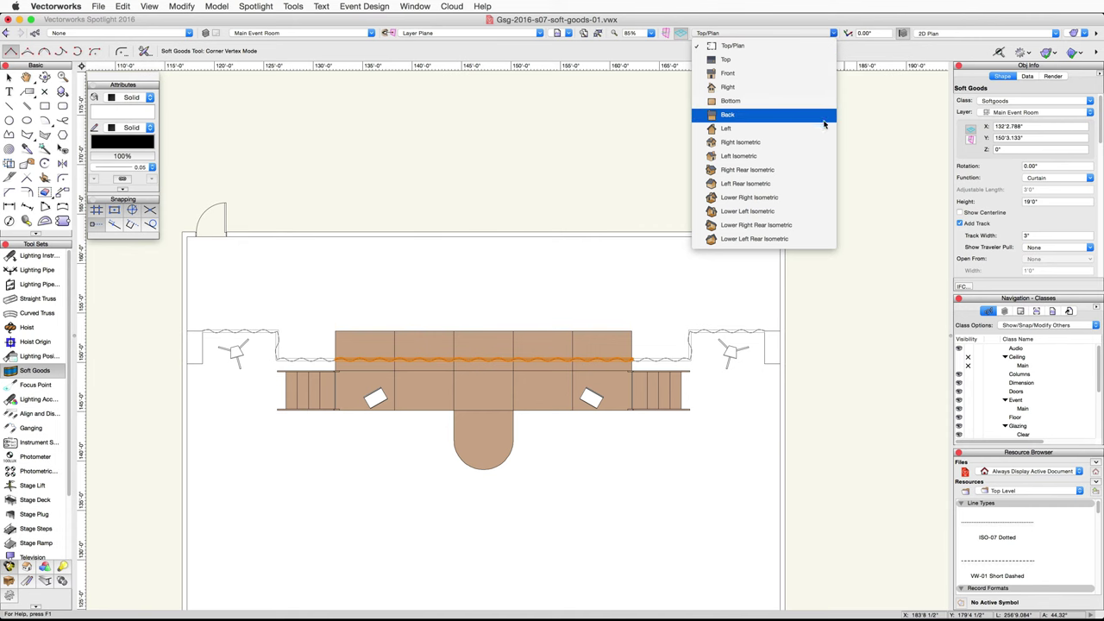
click(807, 161)
click(1089, 34)
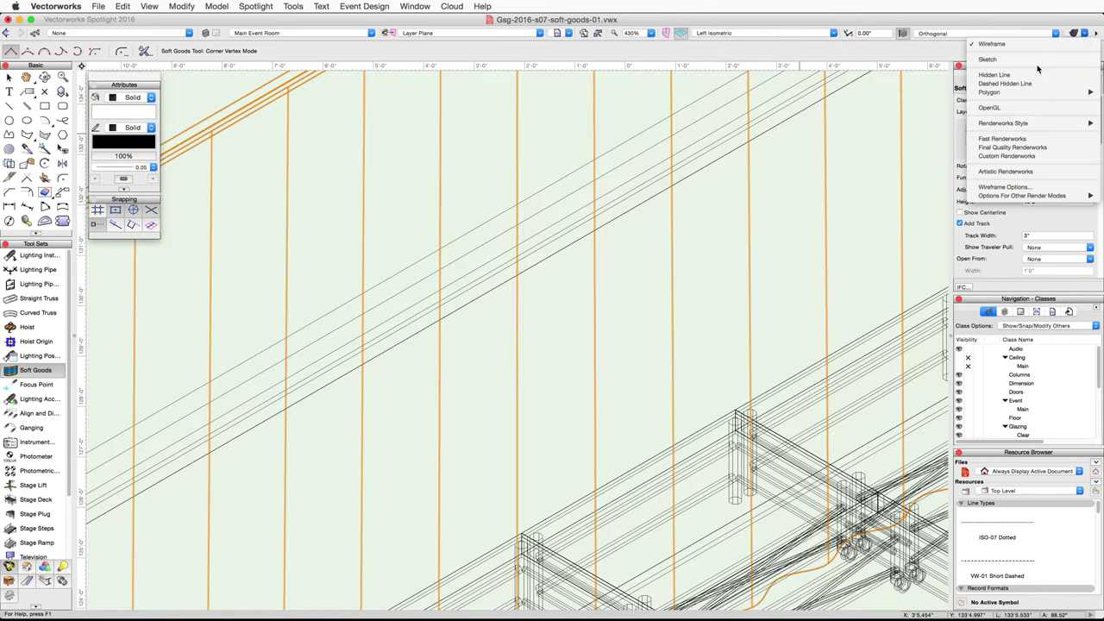
click(991, 107)
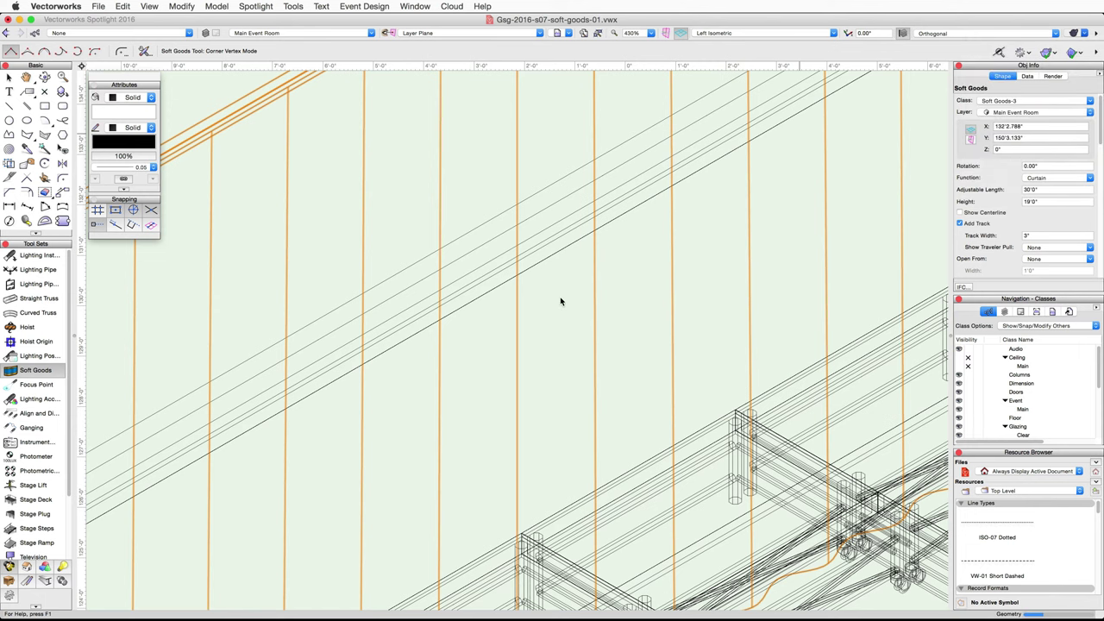
- Set the rear curtain's height to 7'6" and its Z elevation to 11'6" in Object Info
scroll(561, 301, down, 4)
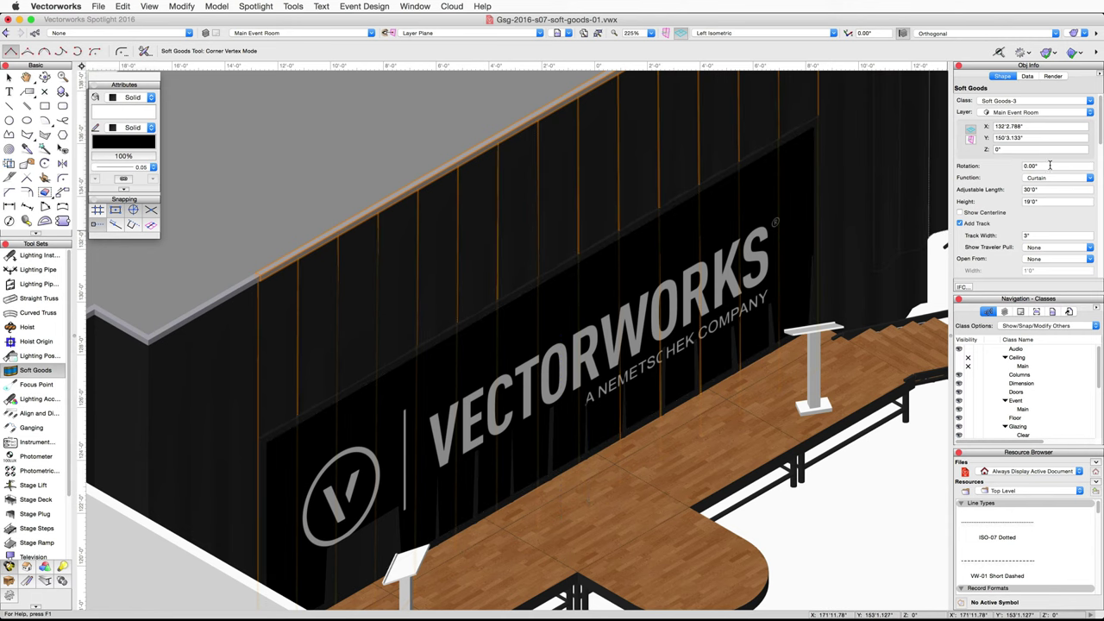
click(1058, 201)
text(7)
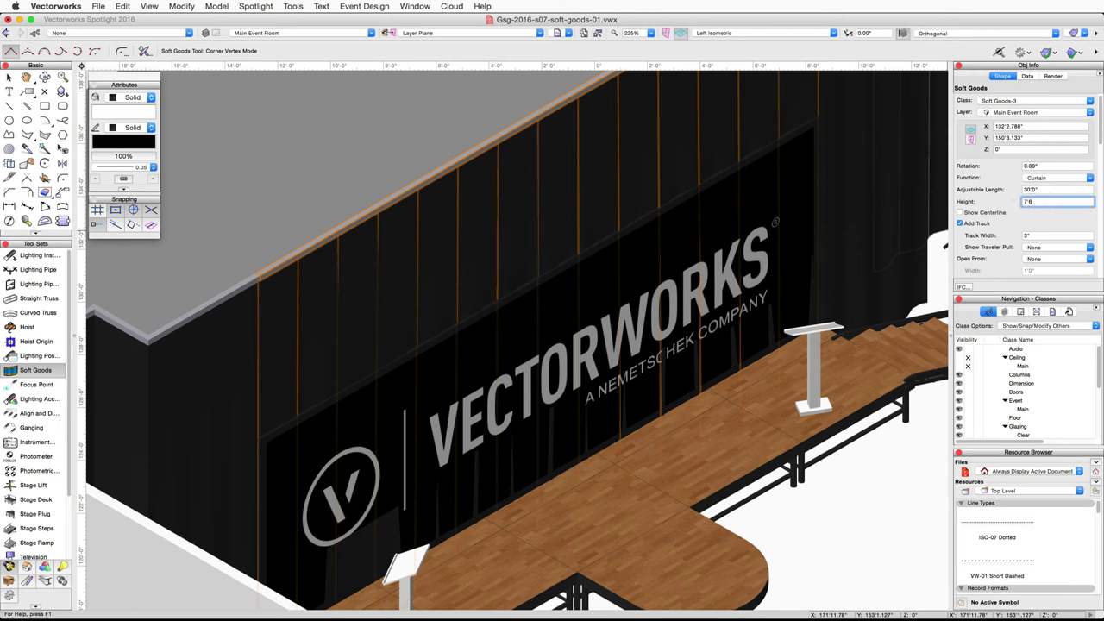
text('6)
click(1008, 150)
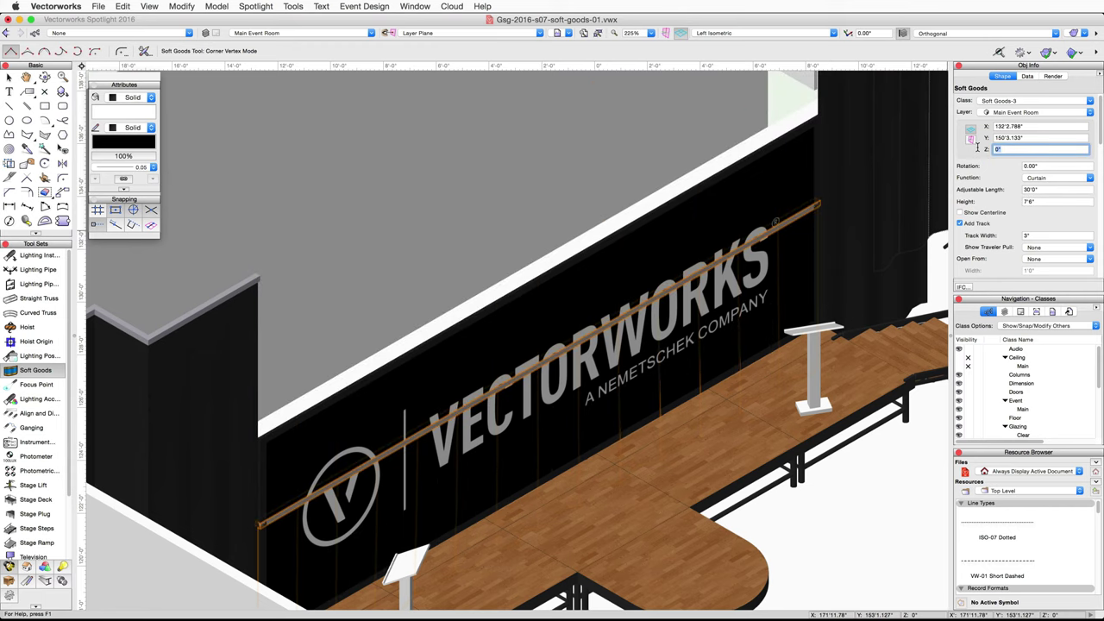
text(11'6)
key(Return)
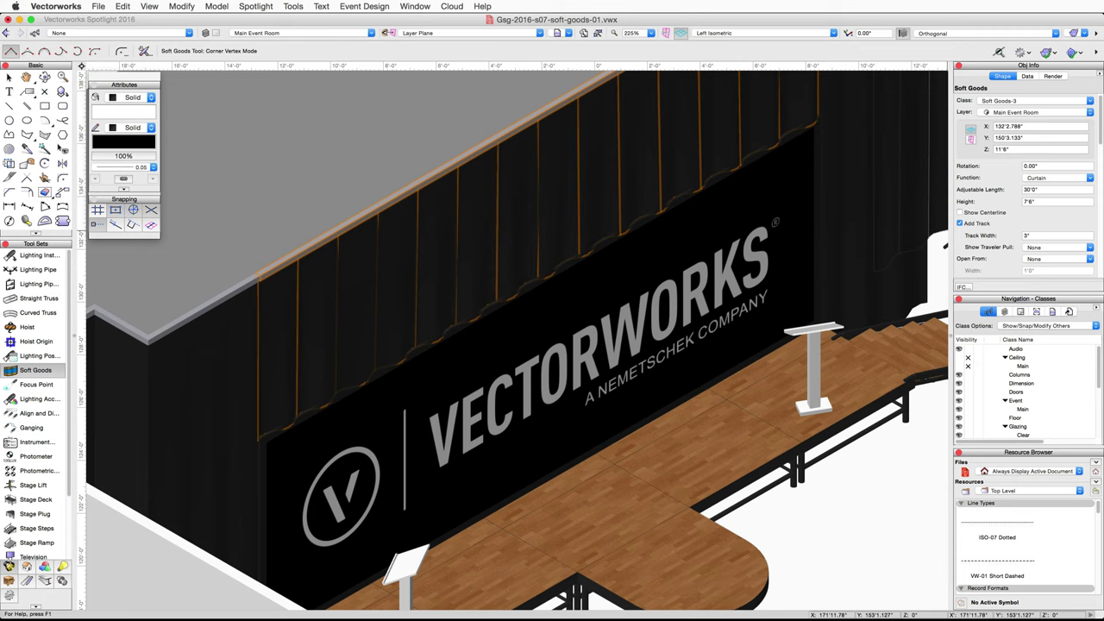
click(834, 35)
- Return to Top/Plan and draw a 19'-high side drape along the left wall
click(826, 45)
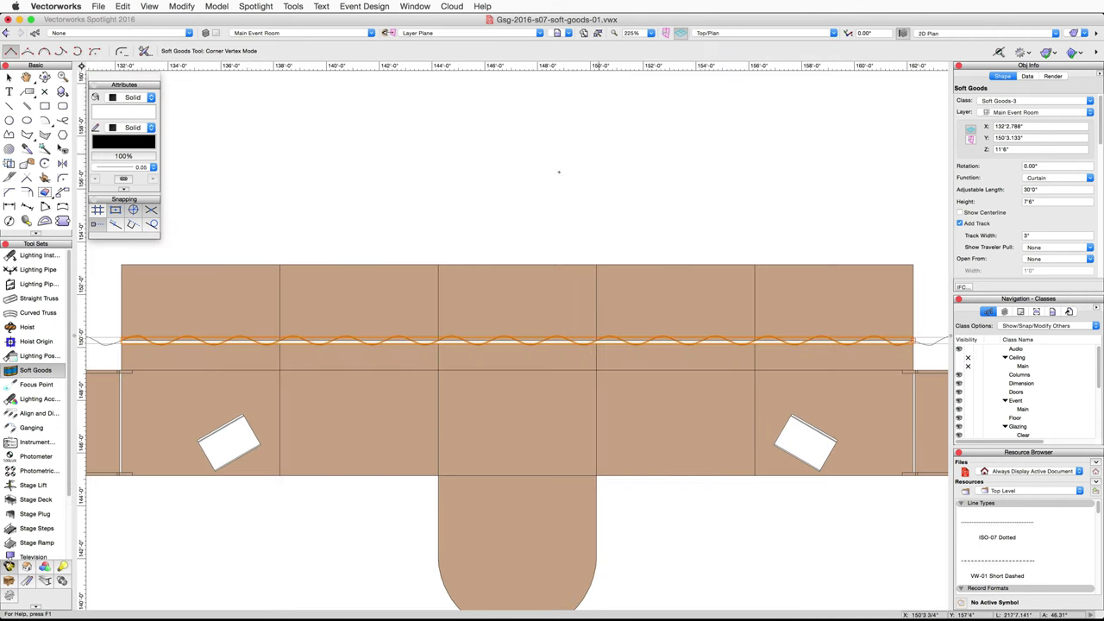
scroll(353, 343, down, 5)
scroll(422, 265, up, 6)
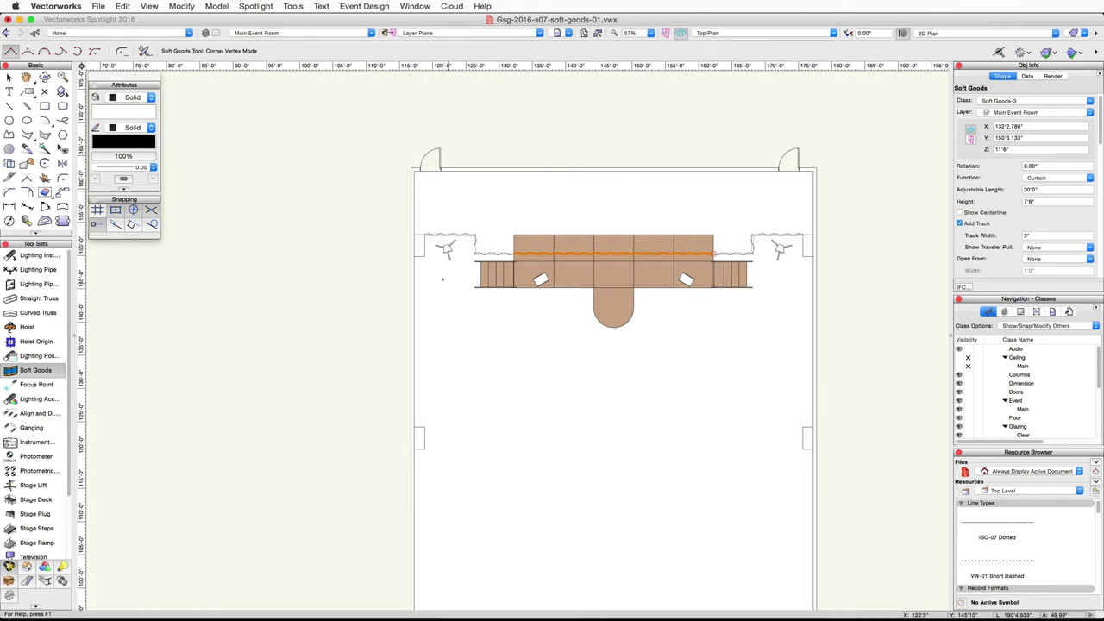
scroll(422, 265, up, 3)
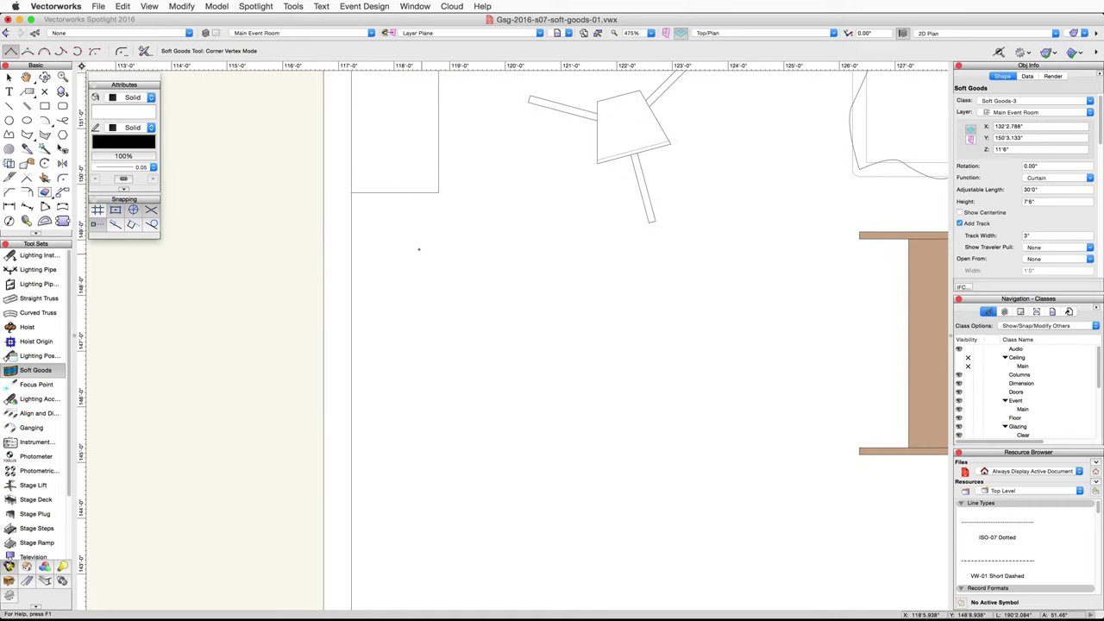
click(395, 192)
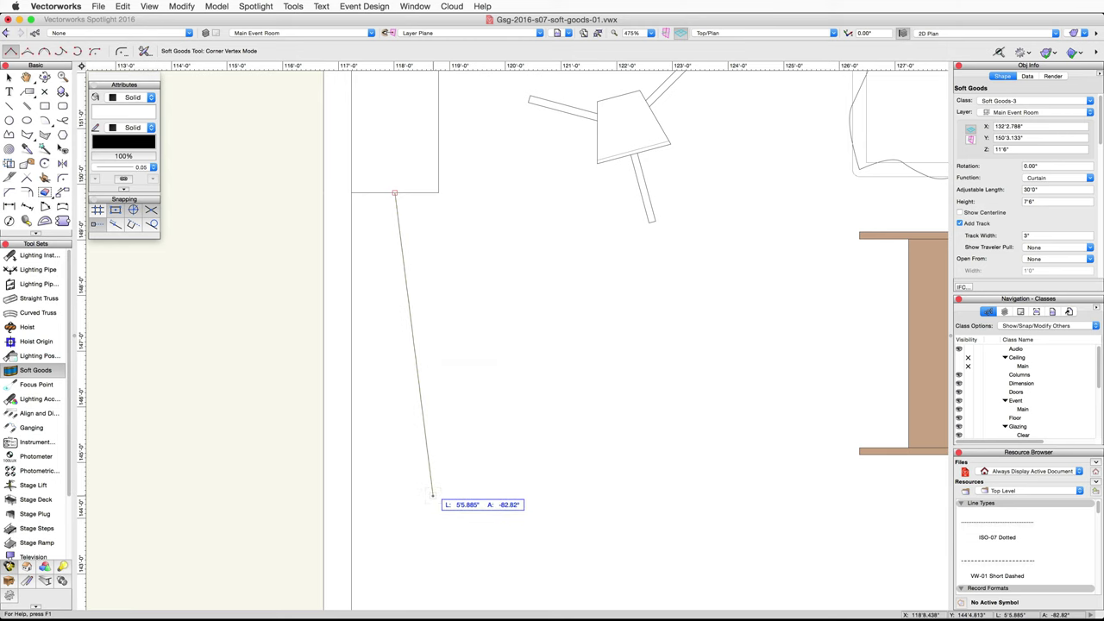
scroll(440, 509, down, 4)
scroll(431, 538, down, 10)
key(space)
scroll(424, 220, down, 5)
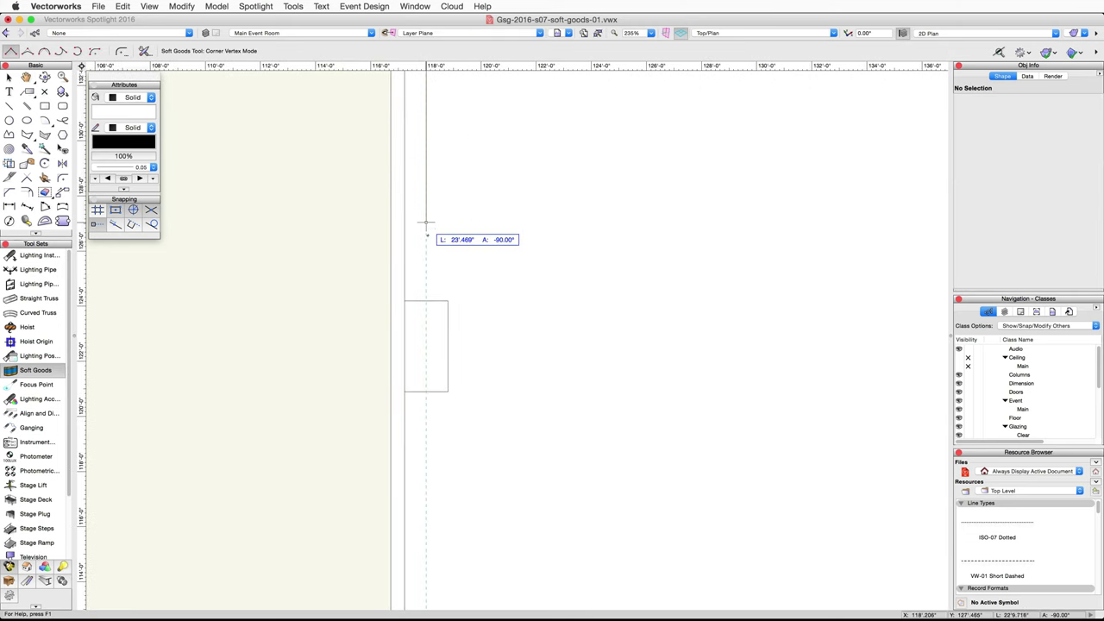
double_click(426, 301)
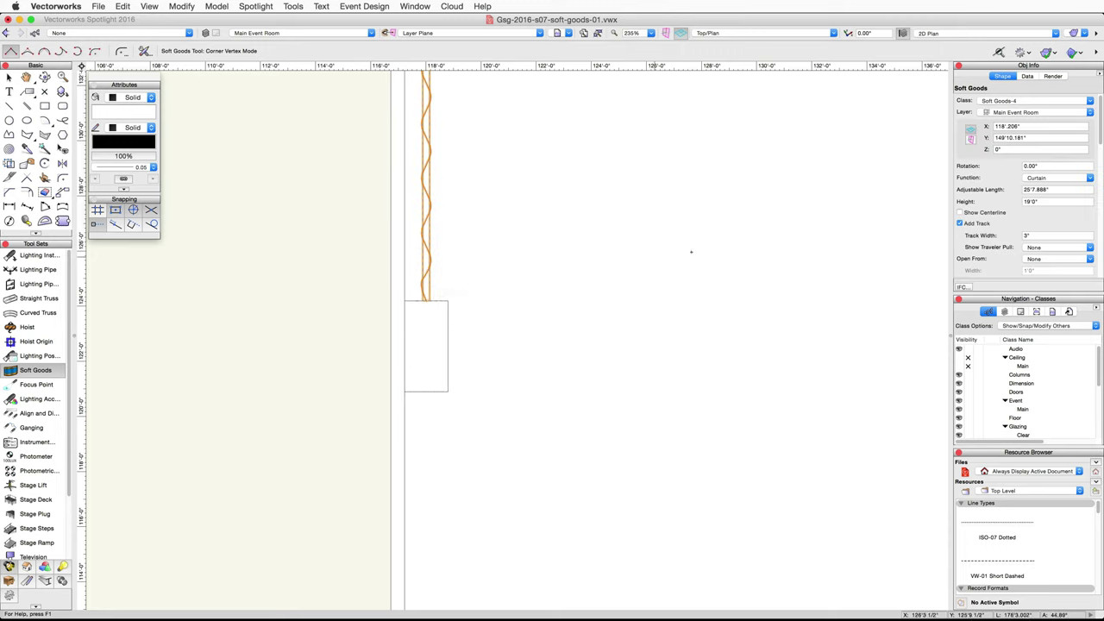
- Change the side drape's function to Pipe-and-Drape
click(1089, 179)
click(1087, 203)
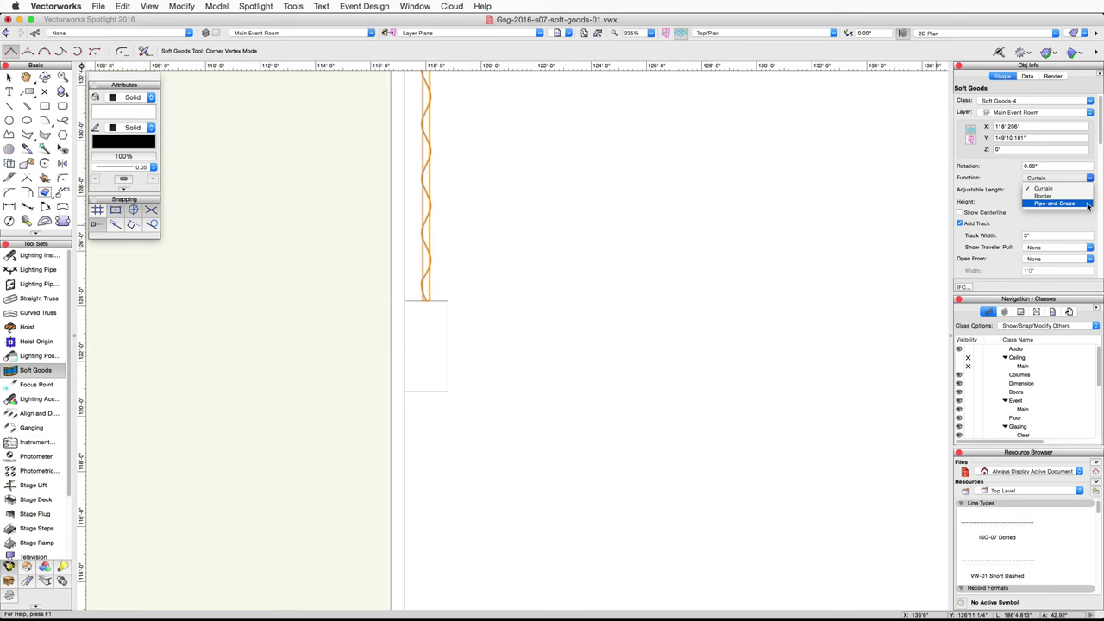
scroll(459, 439, down, 6)
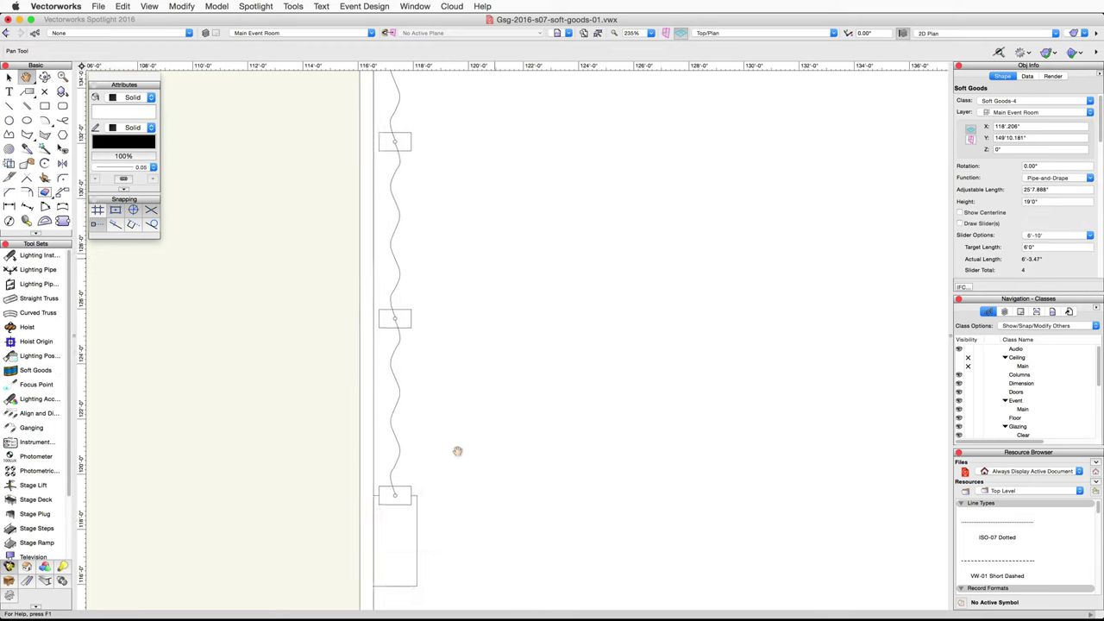
scroll(439, 302, up, 8)
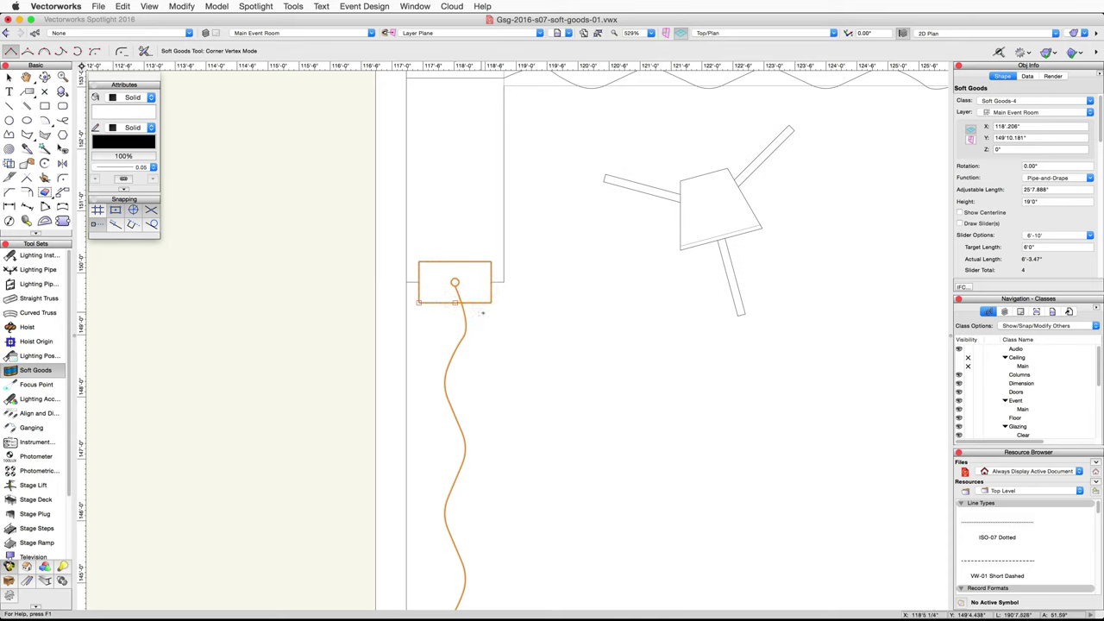
- Reshape the left-wall pipe-and-drape, pulling its top and bottom ends inward past the wall corners
key(x)
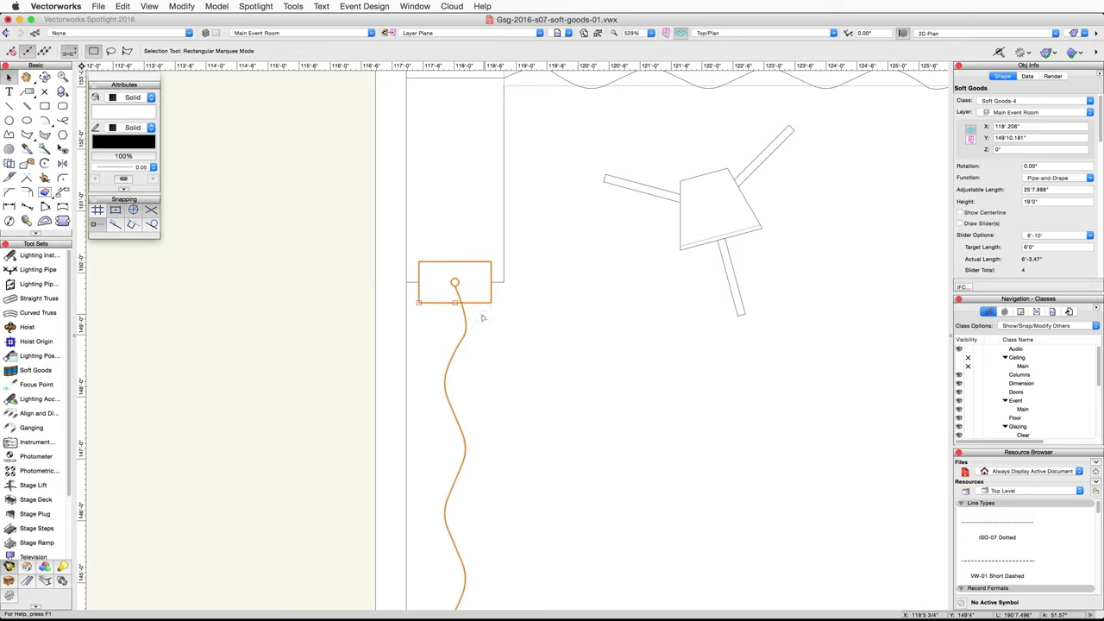
key(shift+r)
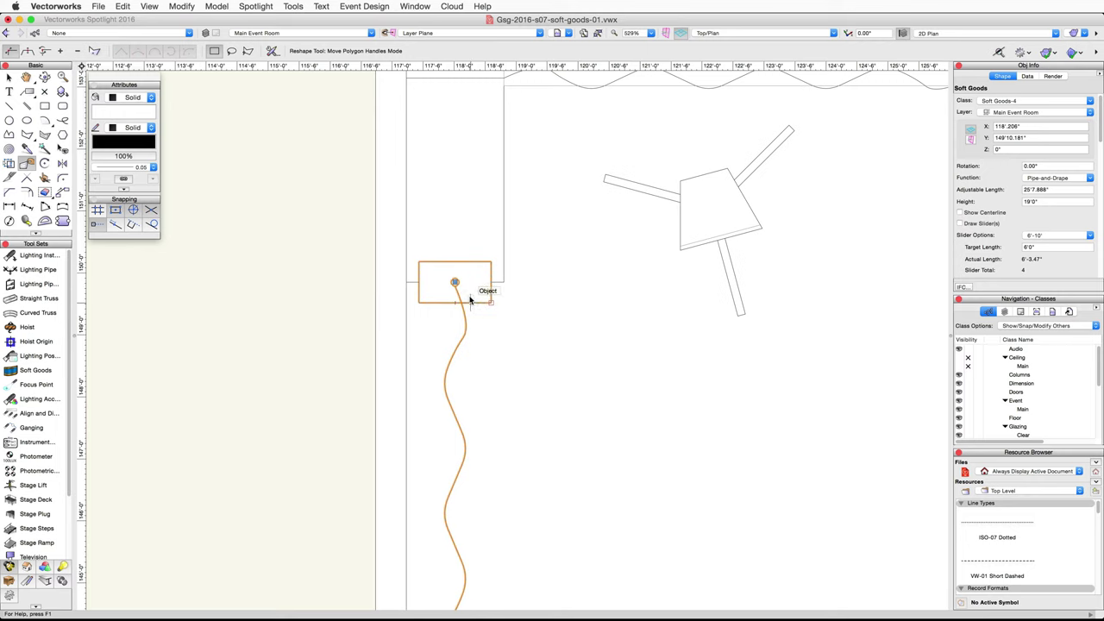
drag(453, 283, 453, 302)
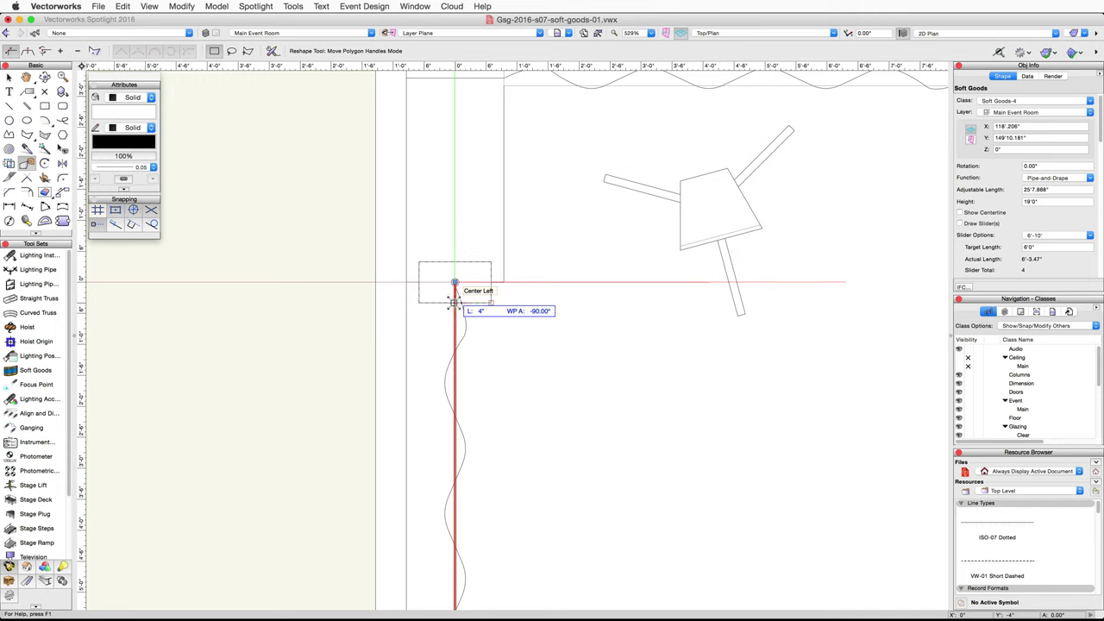
drag(454, 302, 455, 302)
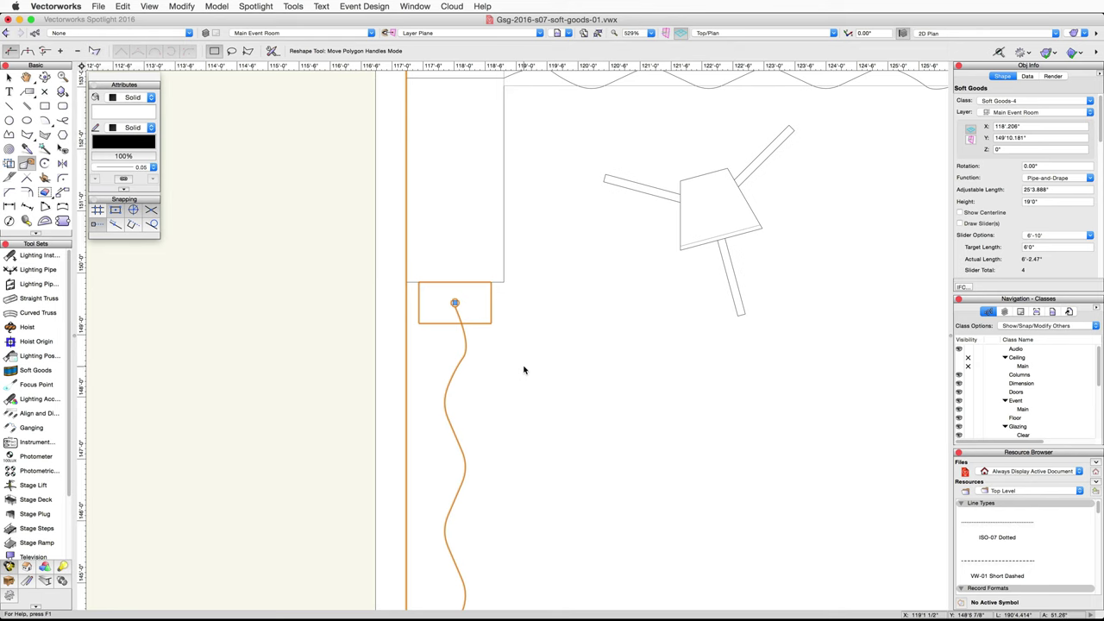
scroll(524, 371, down, 10)
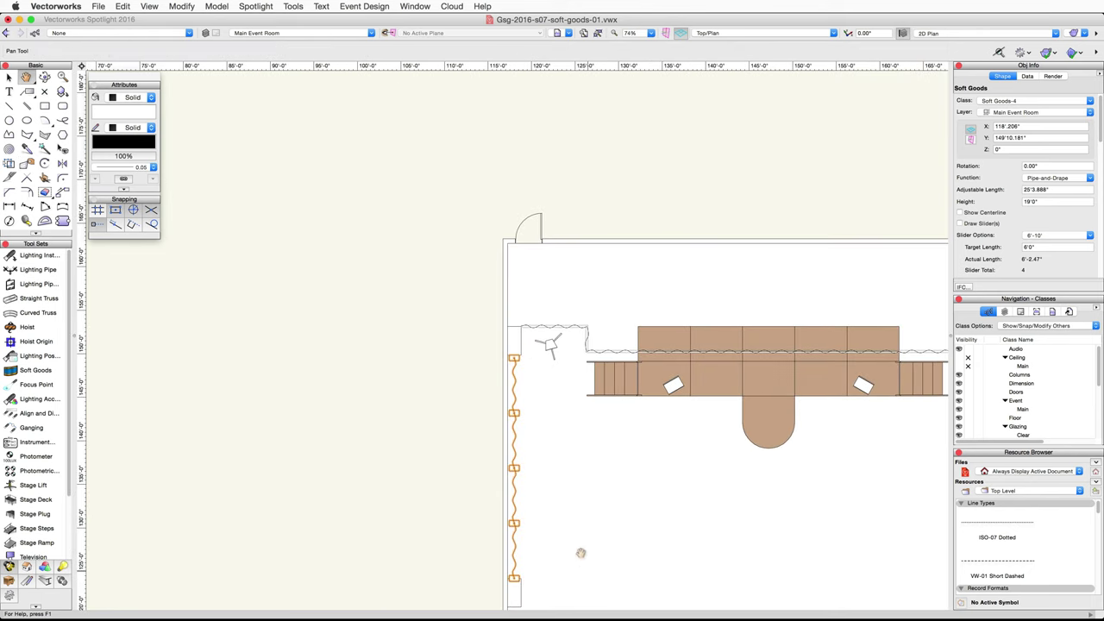
drag(584, 561, 524, 433)
scroll(479, 436, up, 15)
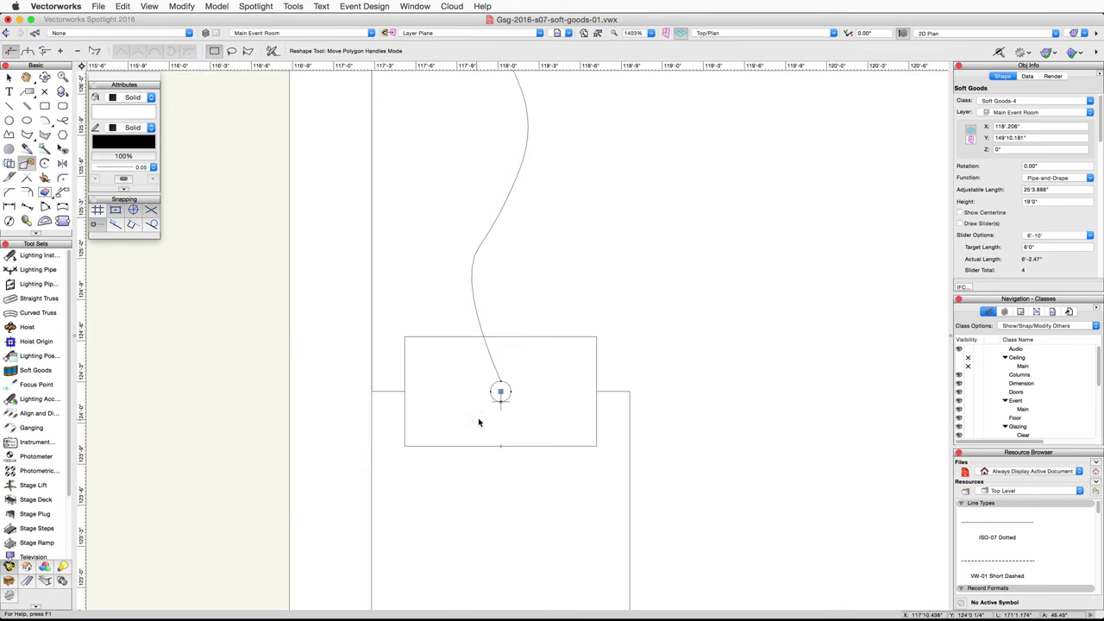
drag(500, 391, 501, 337)
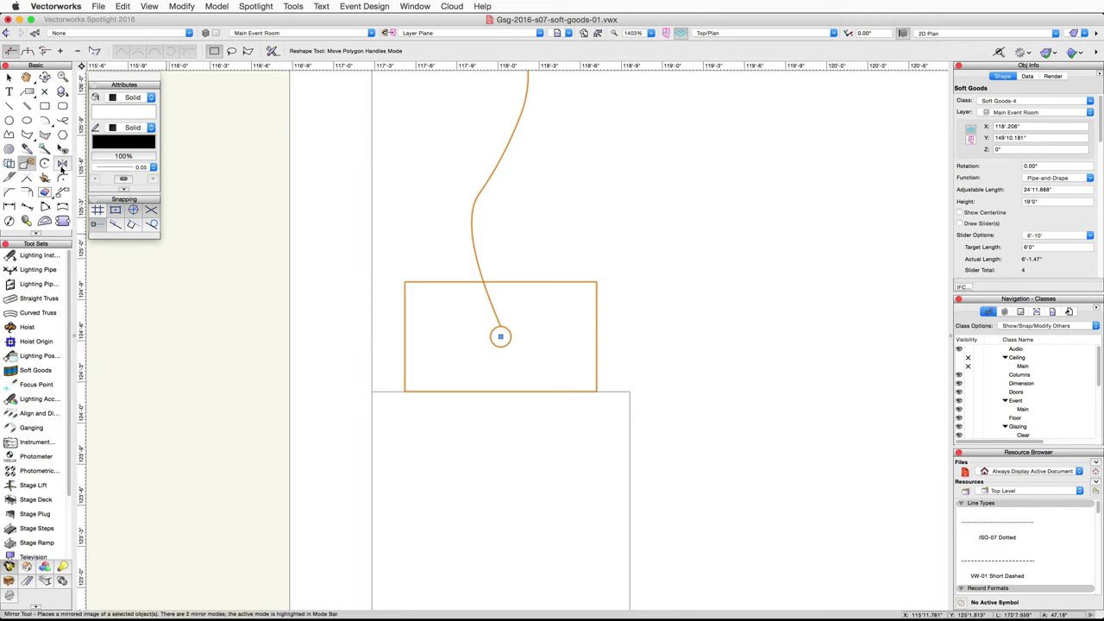
- Mirror-duplicate the pipe-and-drape across a horizontal axis at the wall rectangle's midpoint
click(61, 167)
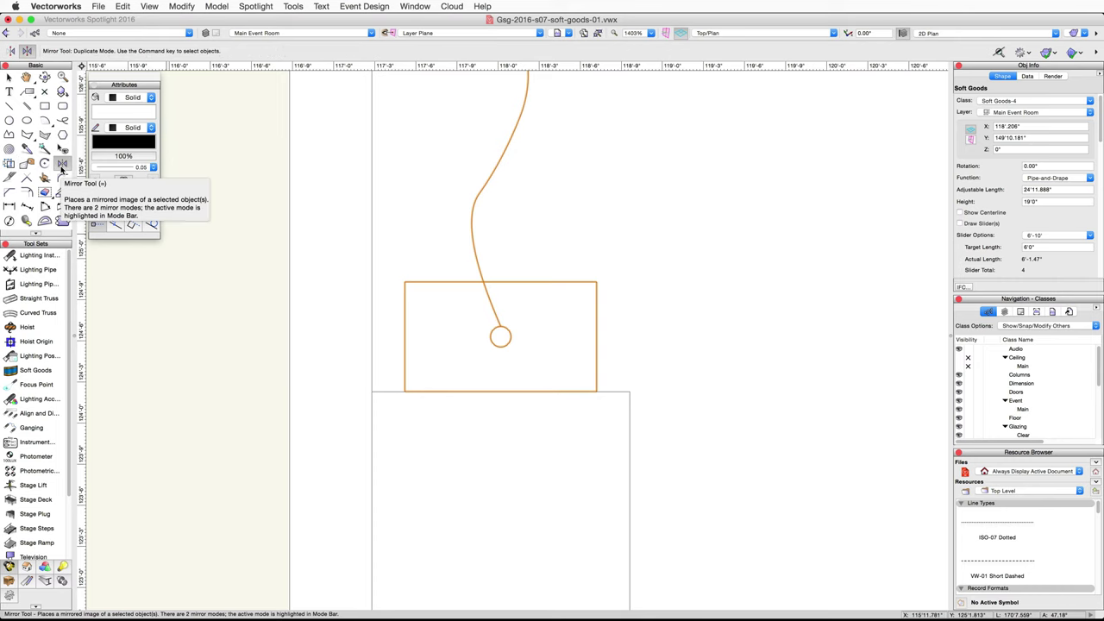
scroll(512, 426, down, 5)
middle_drag(522, 458, 406, 238)
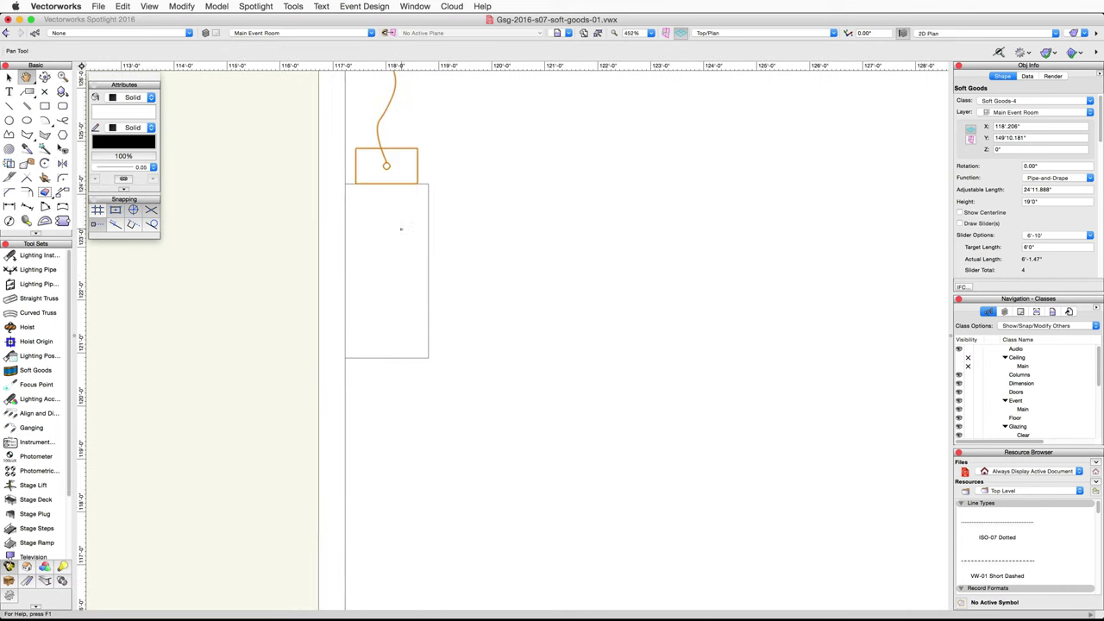
click(428, 271)
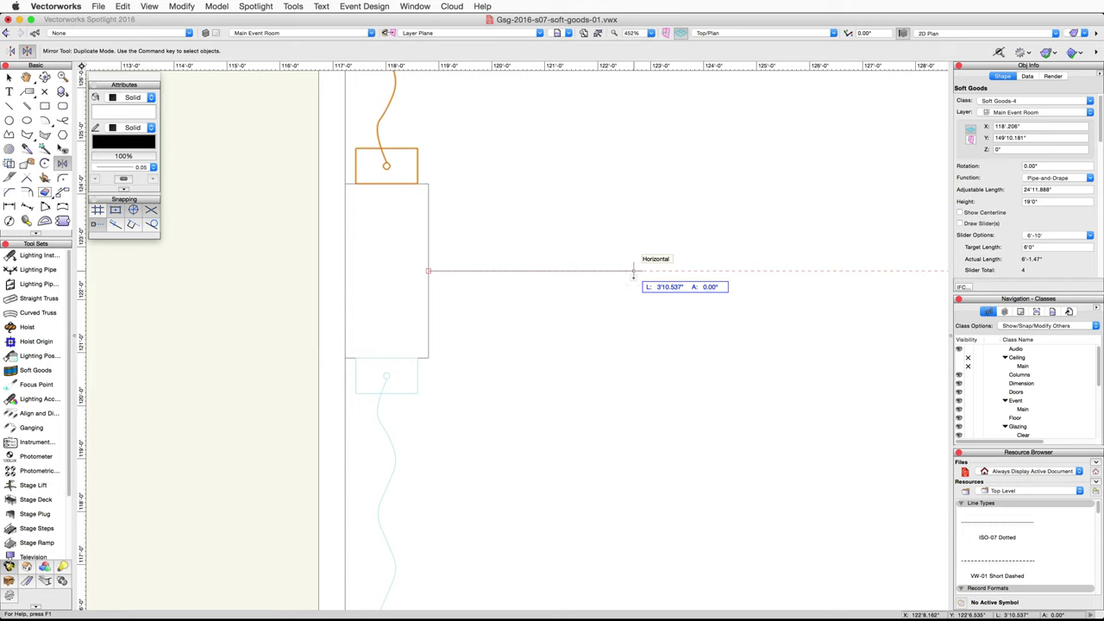
click(634, 273)
scroll(633, 276, down, 3)
middle_drag(633, 276, 624, 165)
scroll(625, 165, down, 1)
scroll(553, 556, up, 5)
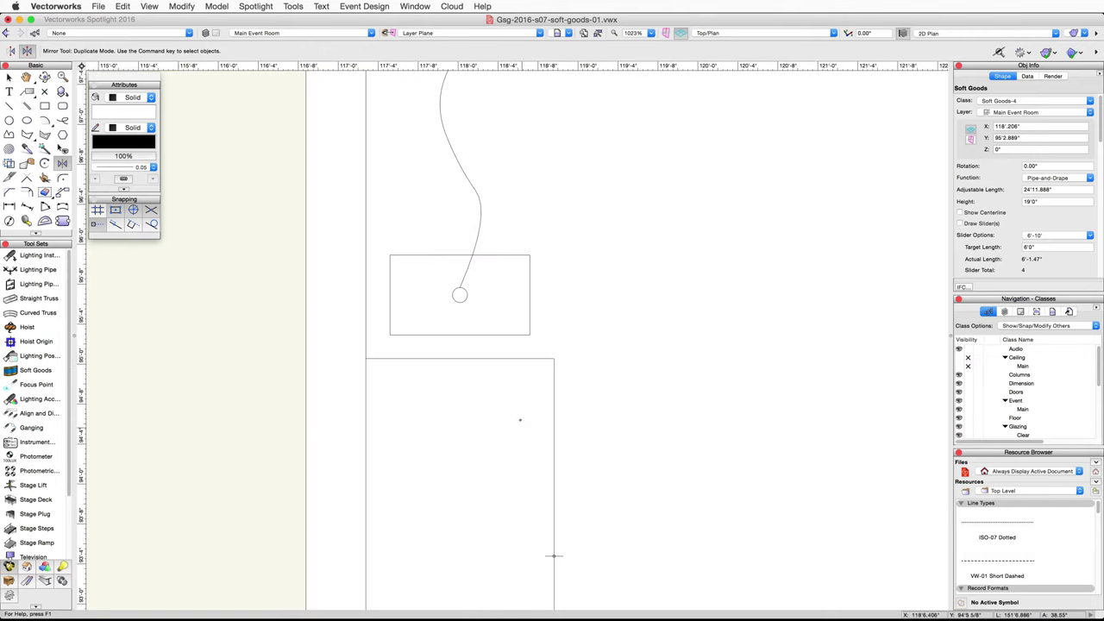
- Reshape the copy's top end down to 25'2.214" long and select both left-wall runs
key(x)
key(x)
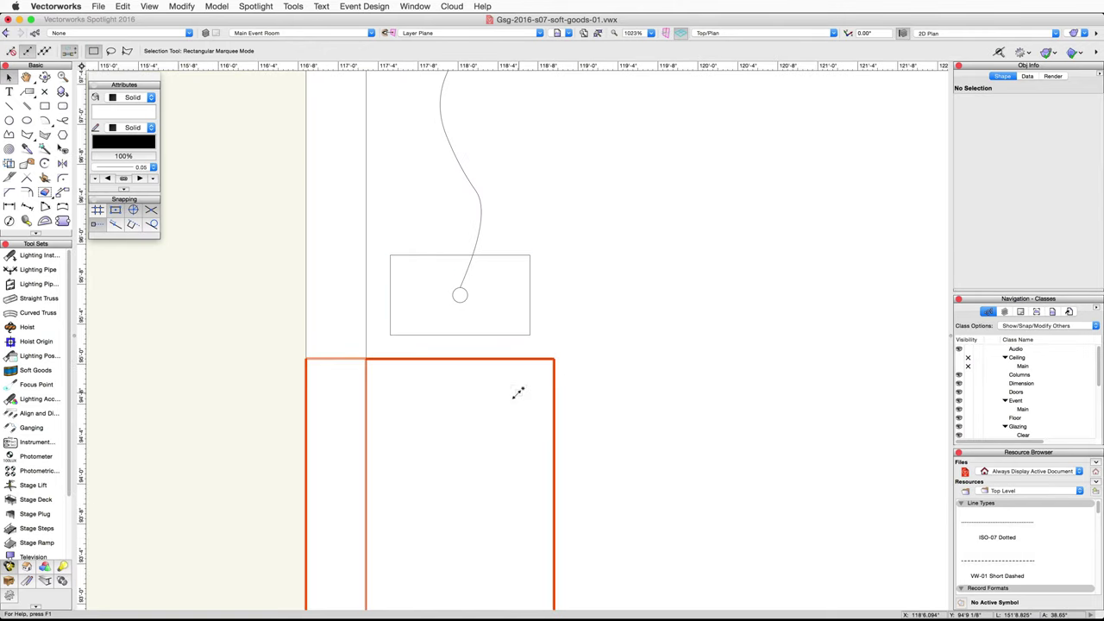
double_click(460, 296)
drag(459, 296, 460, 319)
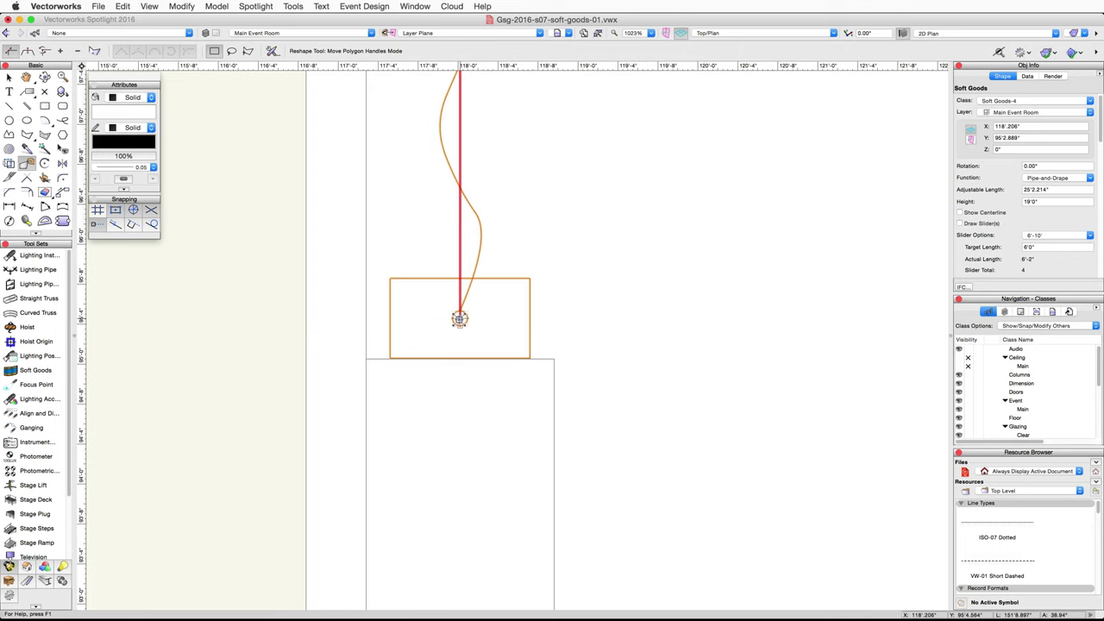
scroll(458, 316, down, 10)
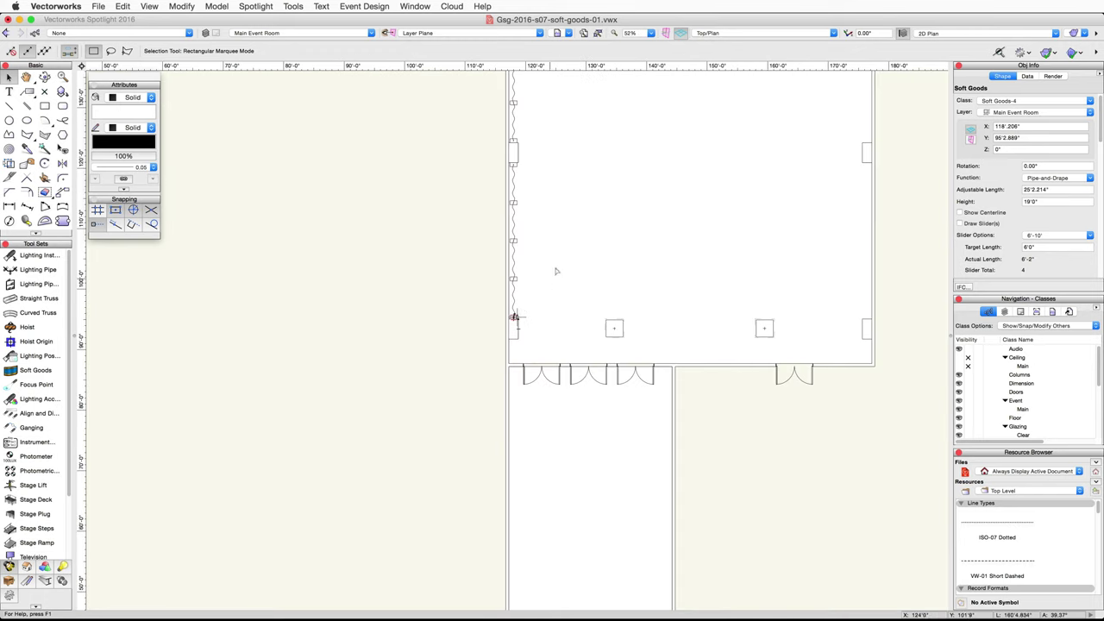
drag(613, 226, 595, 320)
shift+click(492, 216)
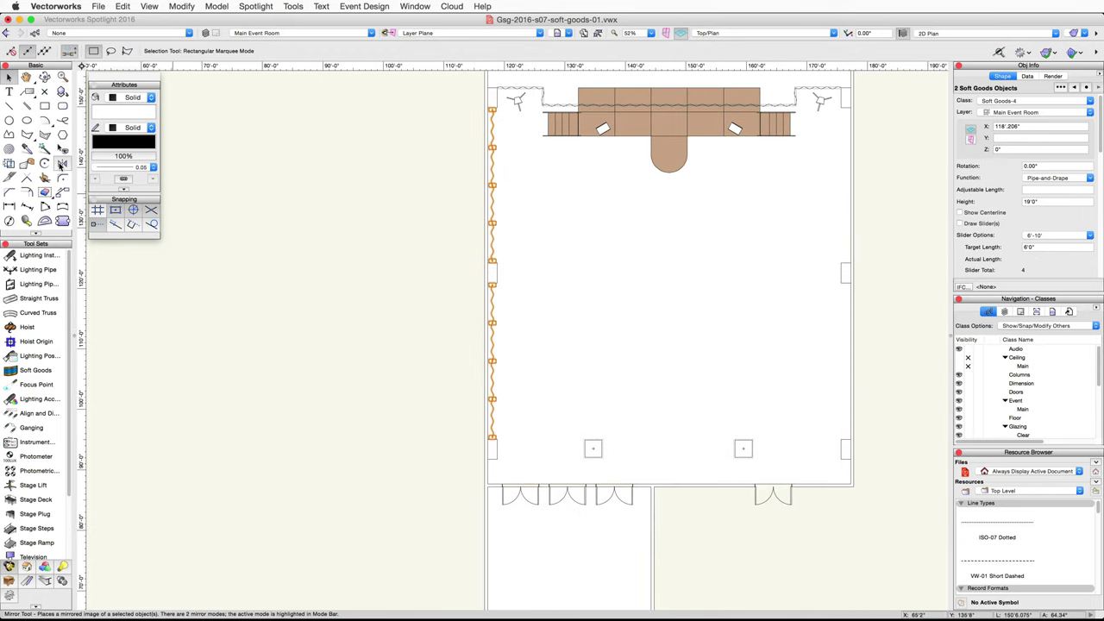
- Centre the room and mirror-duplicate both selected runs across a vertical axis through the stage midpoint
click(26, 77)
drag(569, 261, 480, 273)
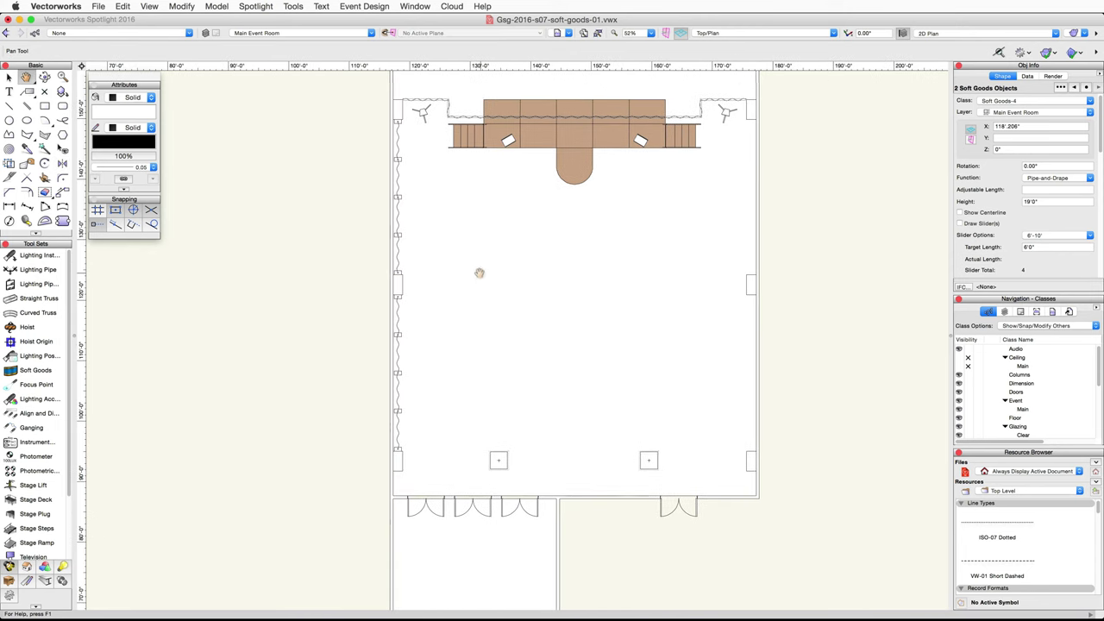
key(alt+shift+m)
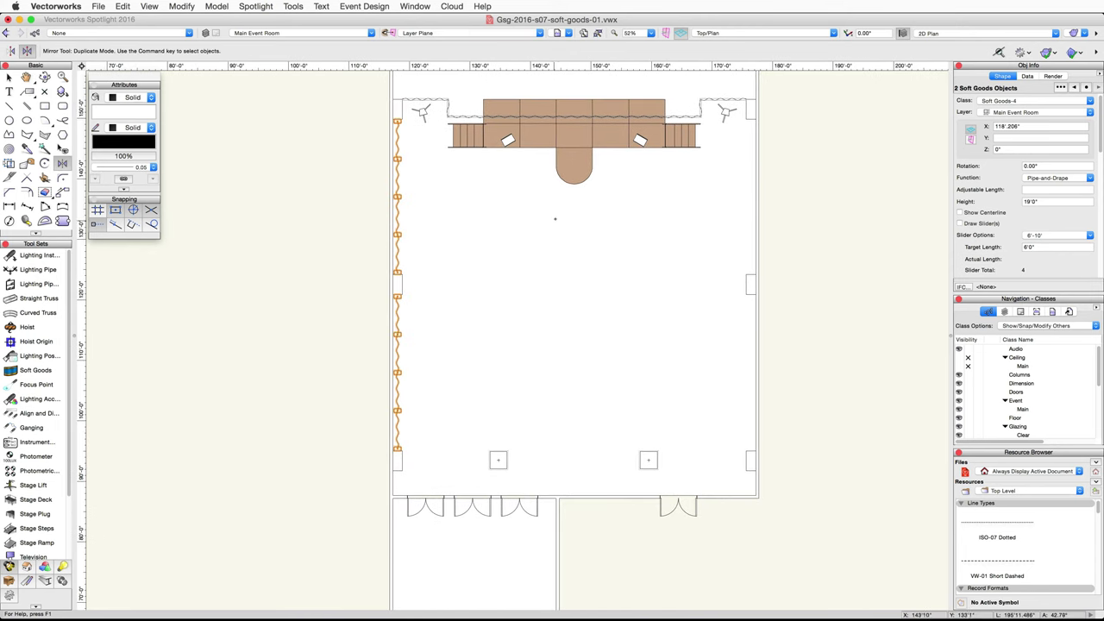
click(576, 149)
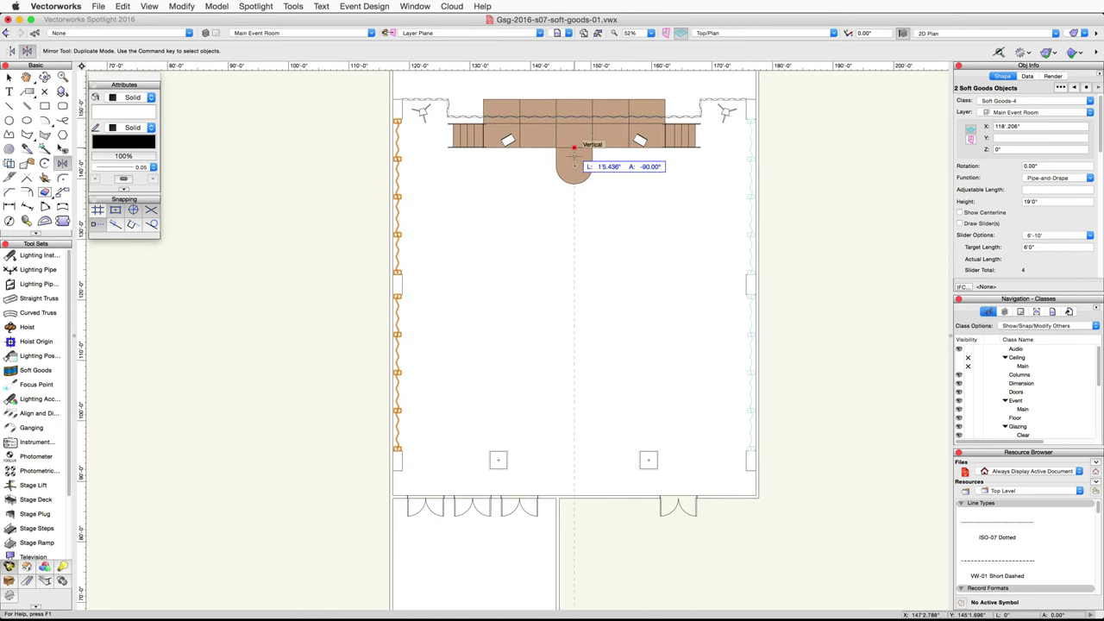
click(571, 255)
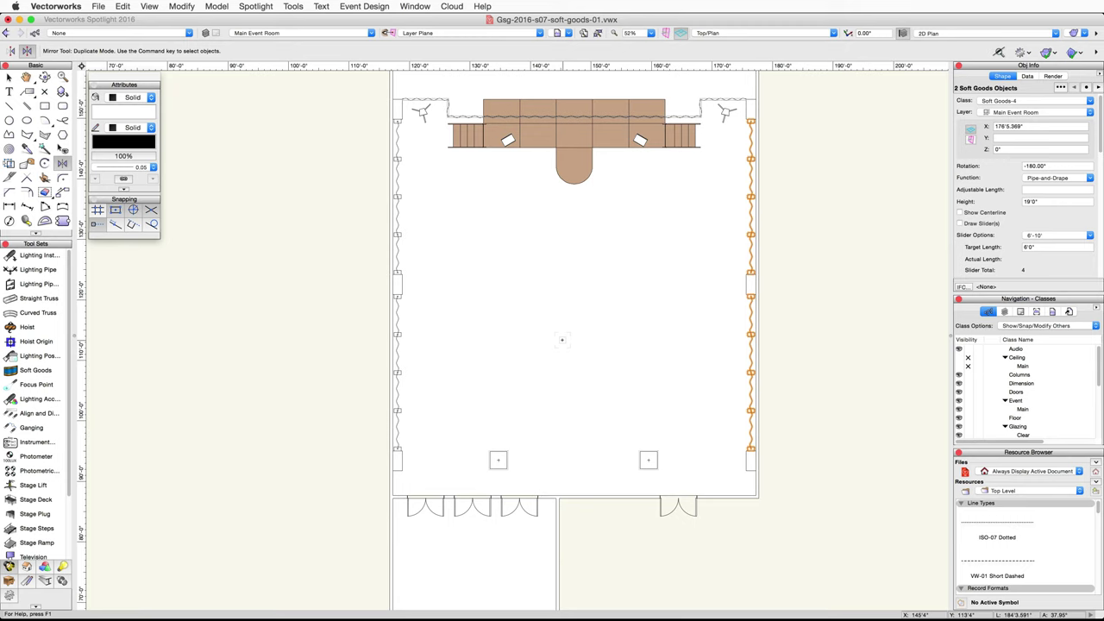
- Add both left-wall curtains to the selection so all four soft goods are selected
key(x)
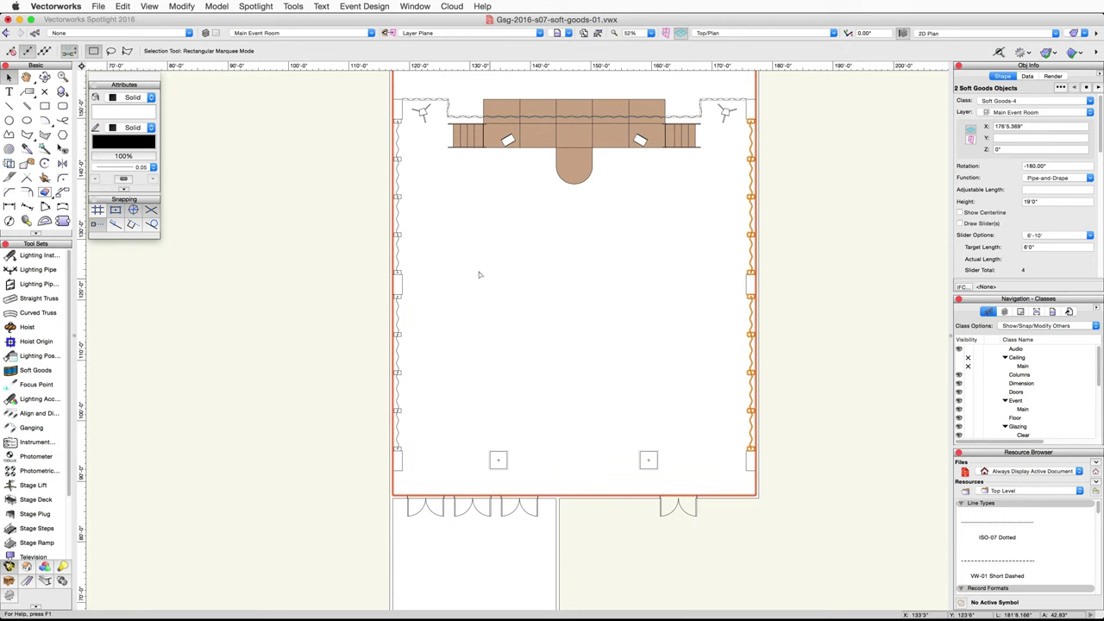
shift+click(399, 234)
shift+click(400, 307)
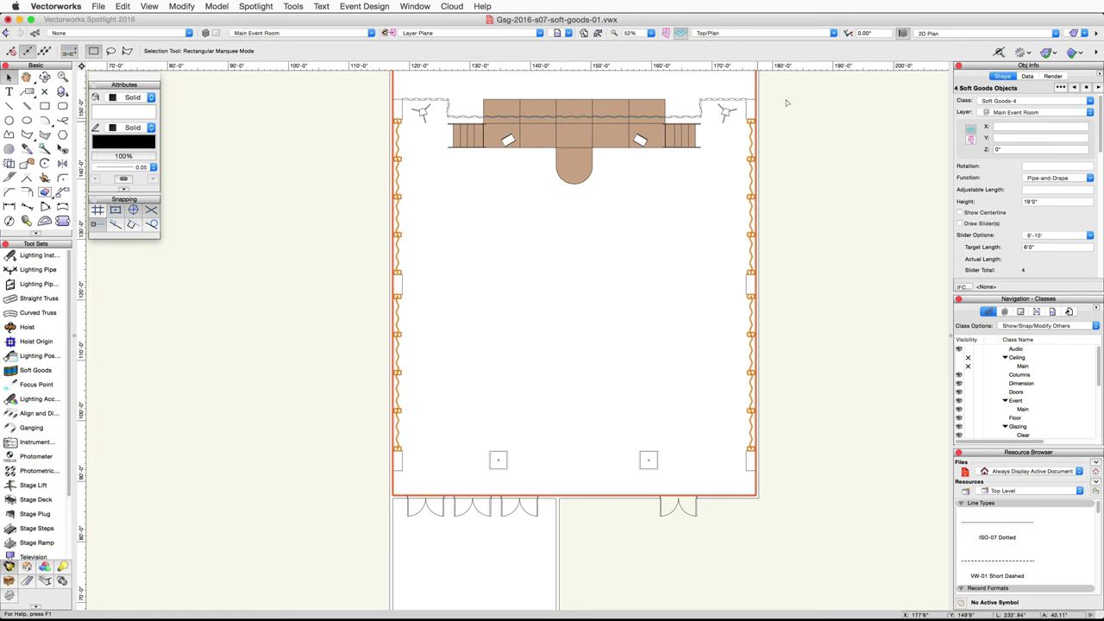
- Show the room in Left Isometric view with OpenGL shaded rendering
click(832, 34)
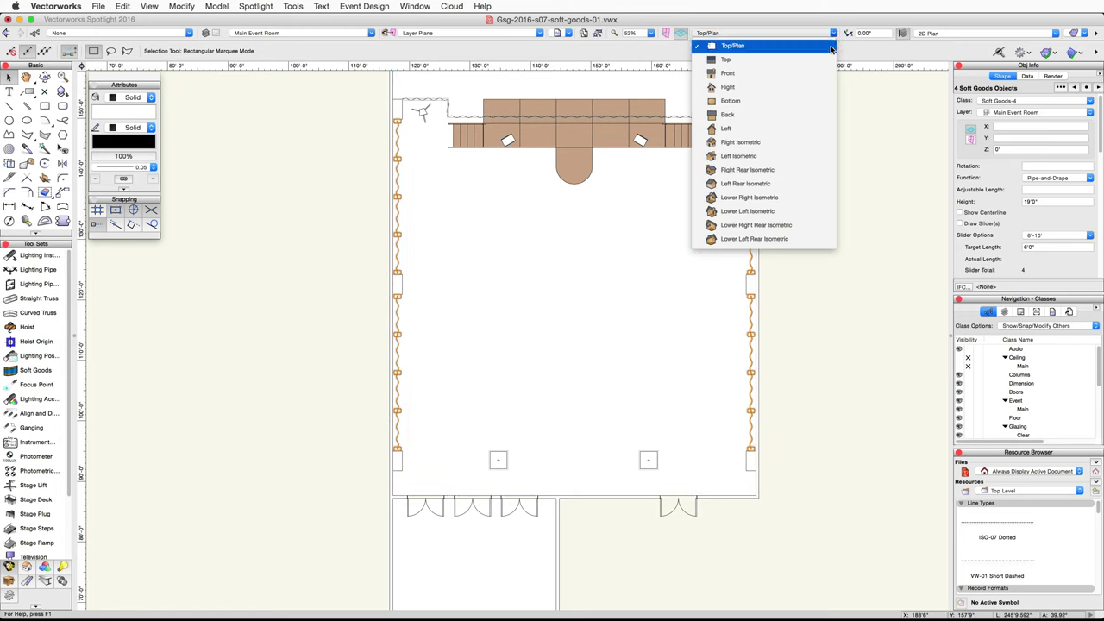
click(811, 155)
click(1056, 36)
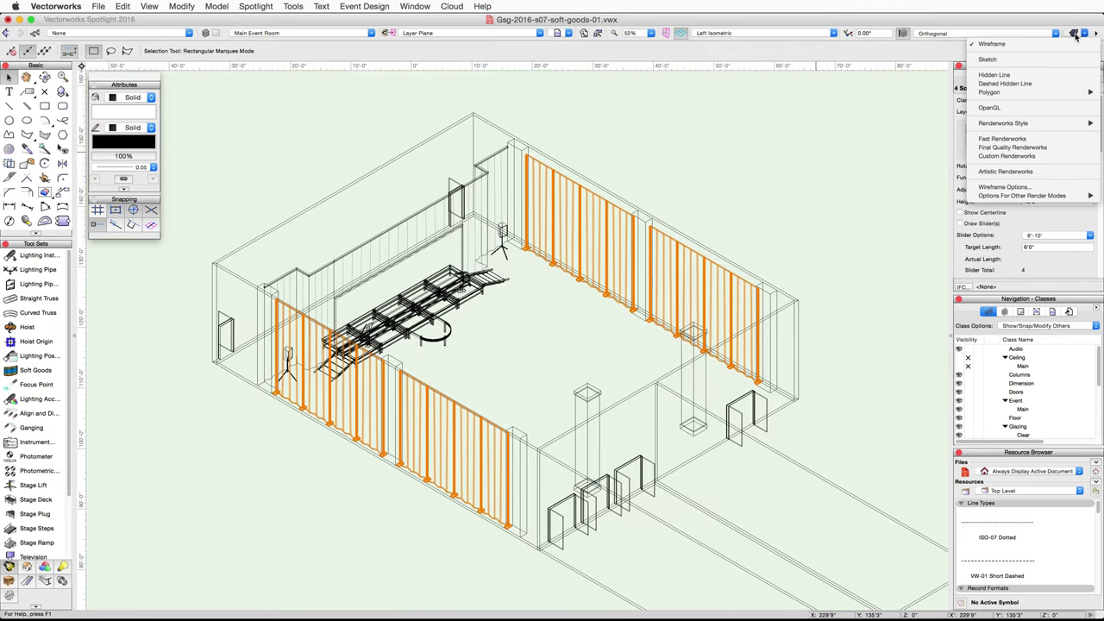
click(1054, 112)
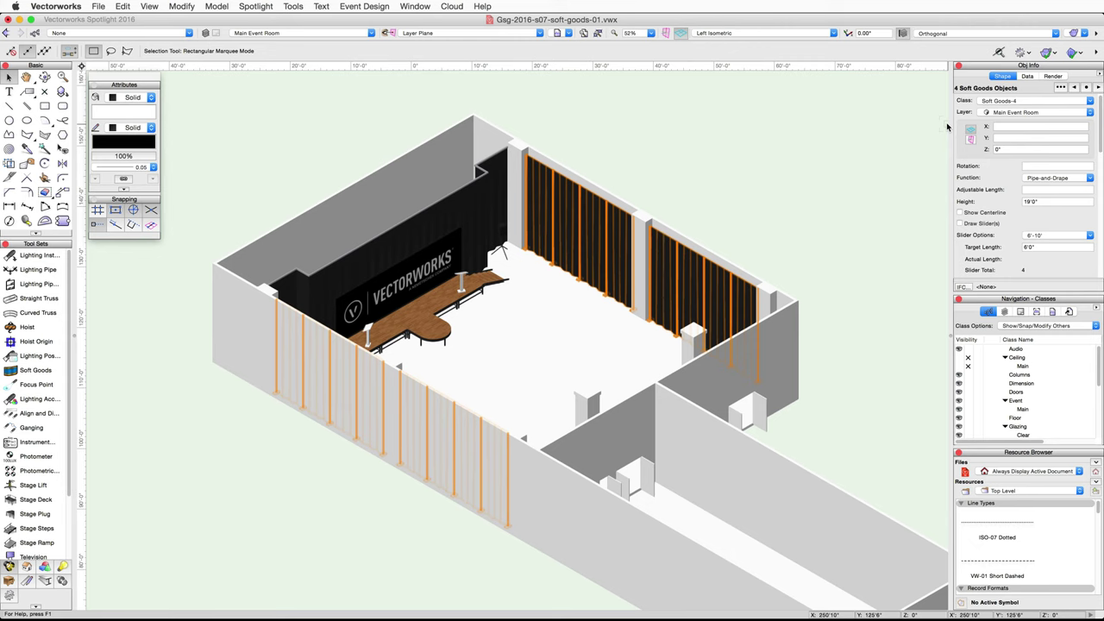
- Turn off Show 3D Uprights on all four curtains and open their 3D curtain settings
scroll(977, 169, down, 5)
scroll(992, 168, down, 2)
click(960, 211)
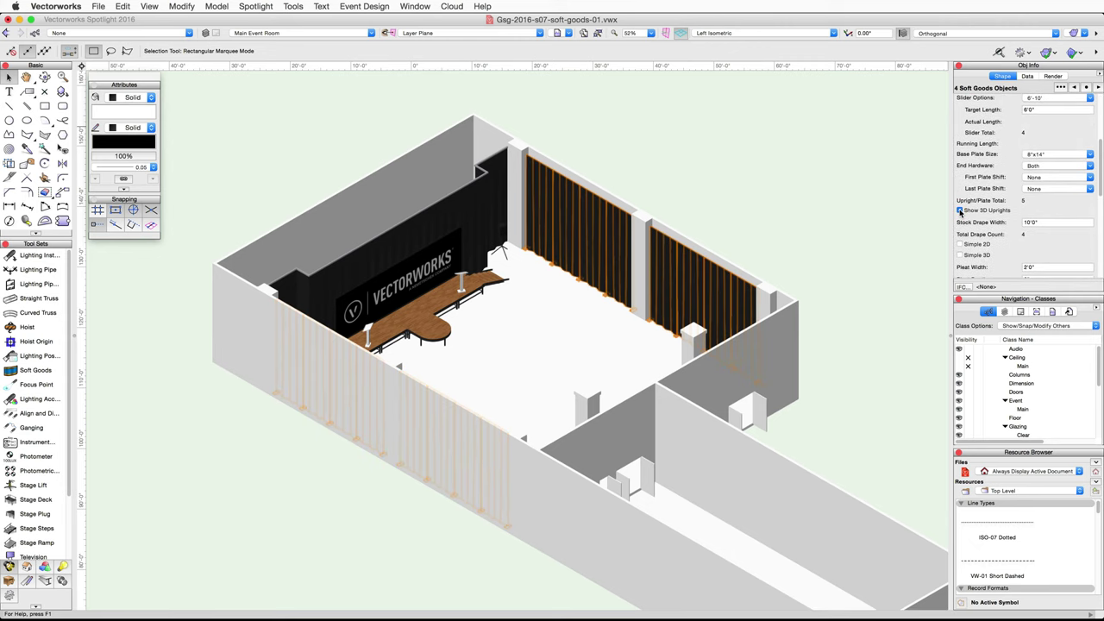
scroll(1012, 218, down, 3)
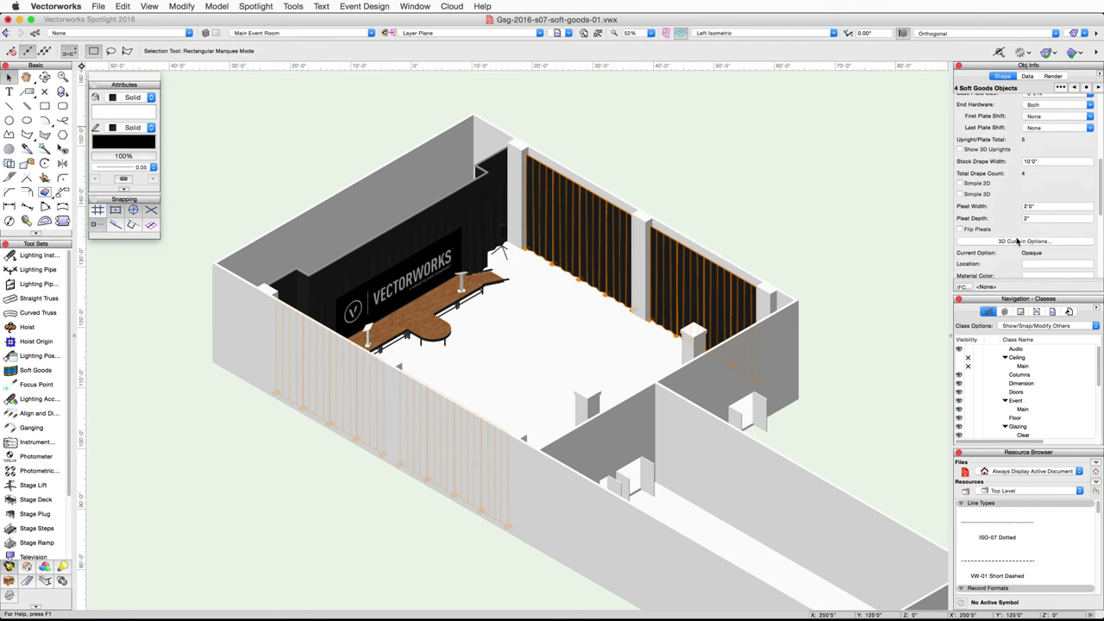
click(1020, 241)
- Set the side curtains' opaque colour to Gray 70%
click(508, 166)
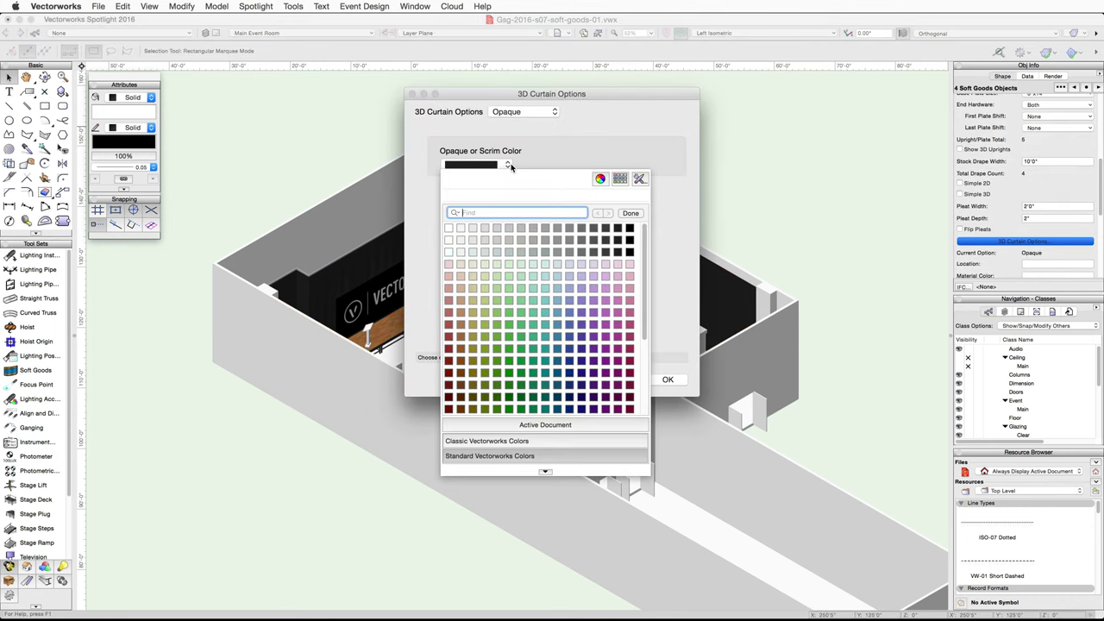
click(595, 228)
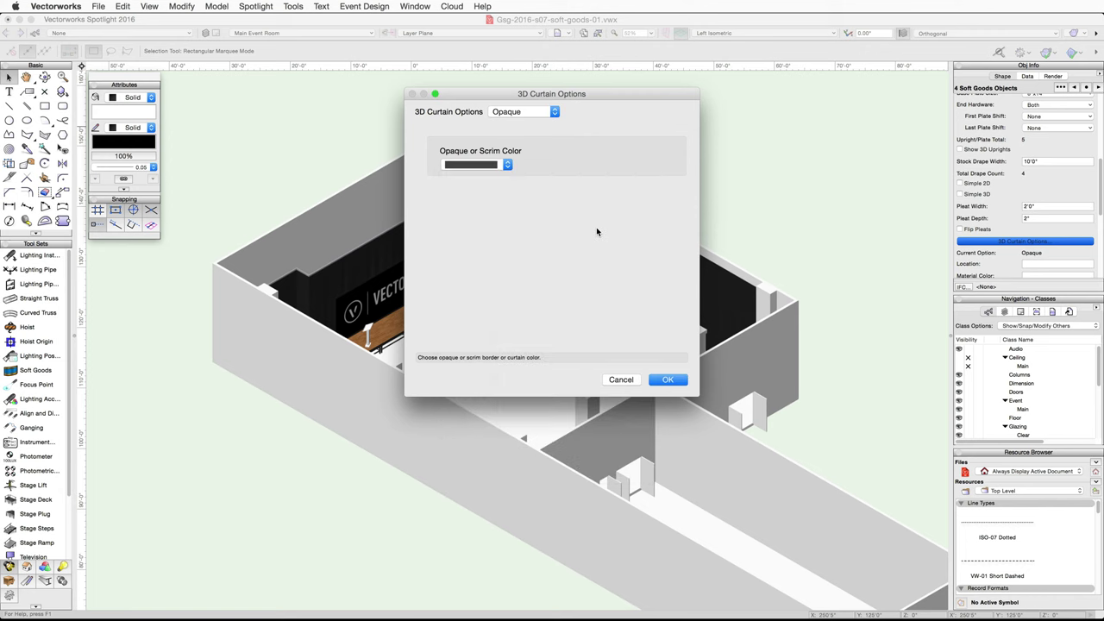
click(667, 380)
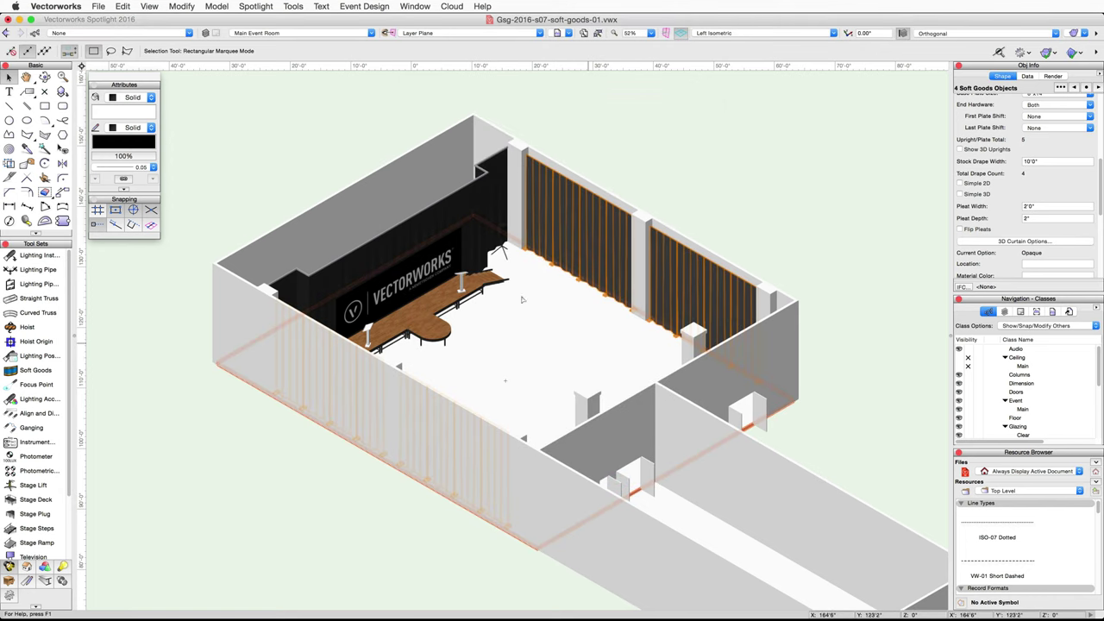
- Orbit the model with Flyover, then return the drawing to Top/Plan view
click(44, 76)
drag(522, 364, 497, 369)
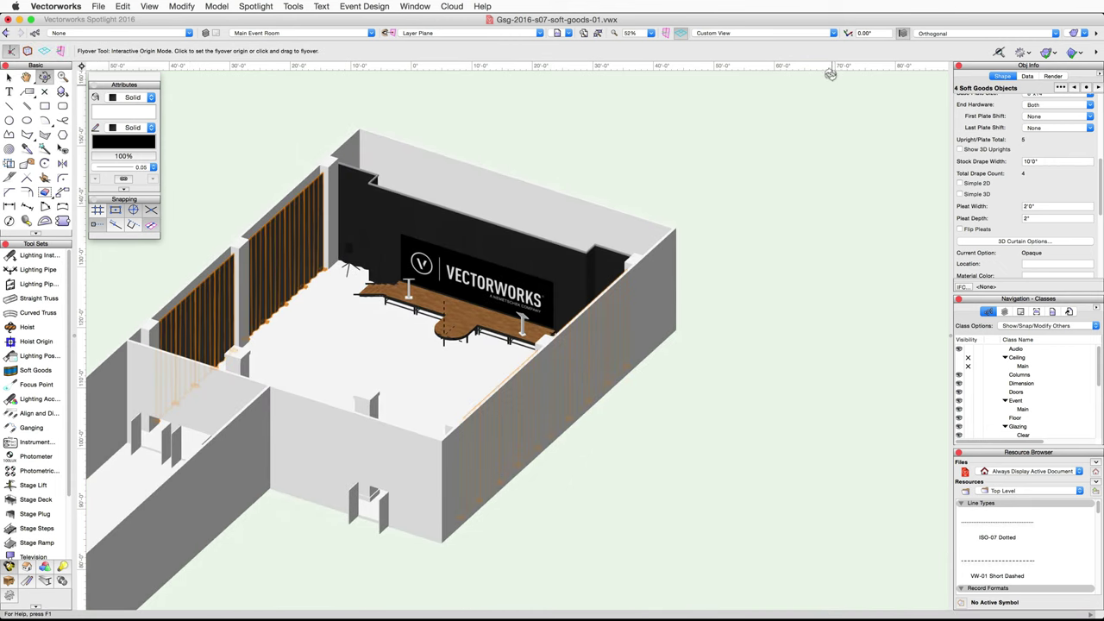
click(832, 34)
click(791, 43)
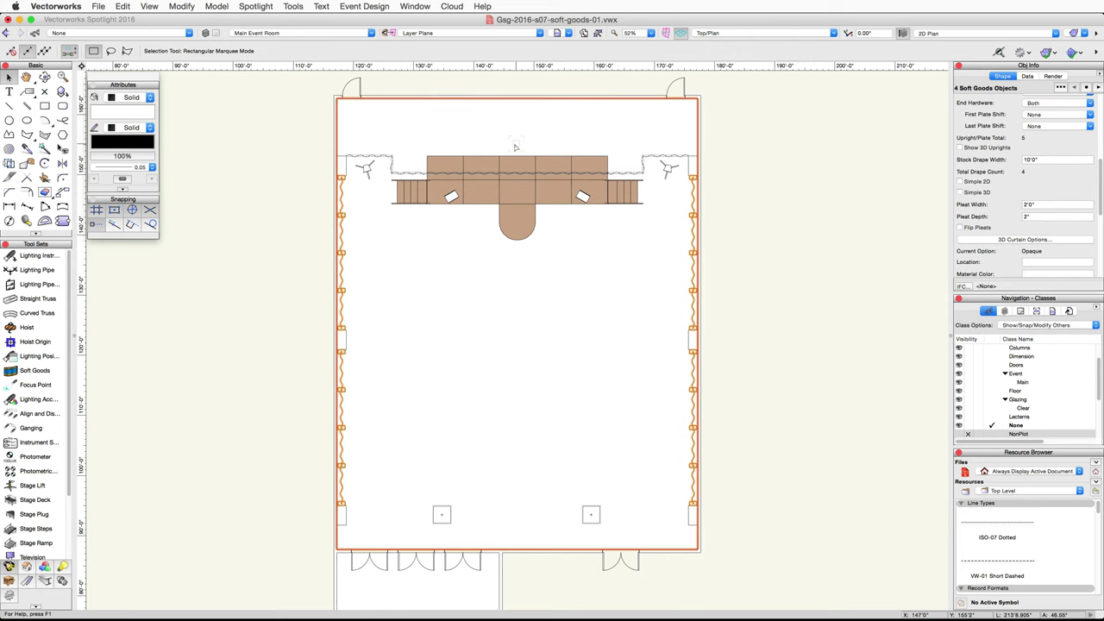
- With the Soft Goods tool, start a drape at the stage's top-left corner, running 12'0" right then 3'0" down
scroll(515, 146, up, 2)
scroll(516, 146, up, 1)
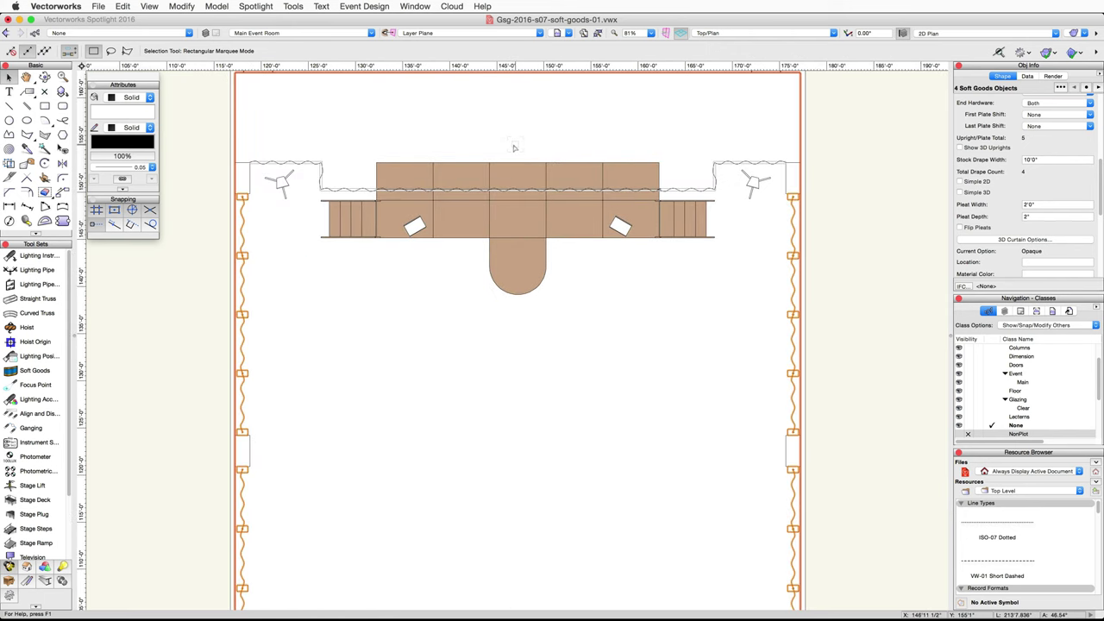
click(45, 374)
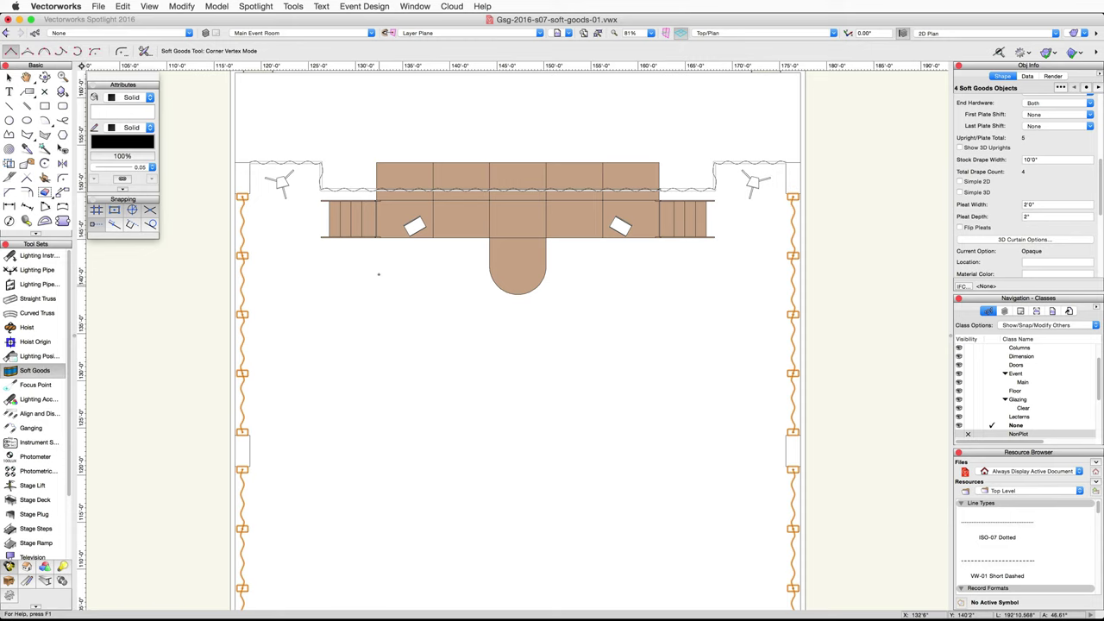
key(z)
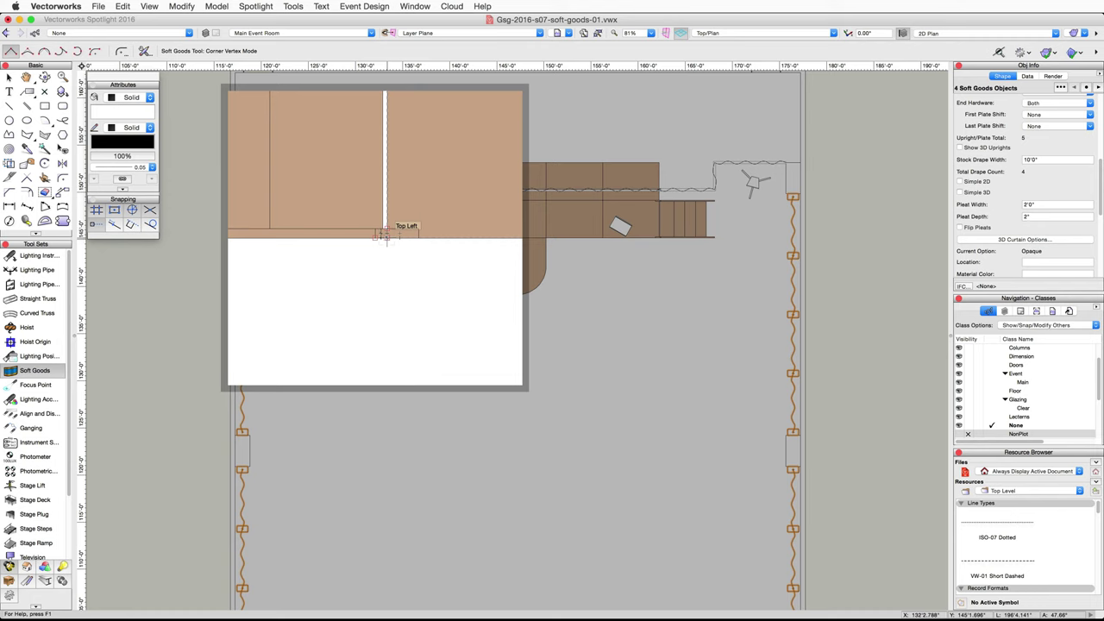
click(386, 235)
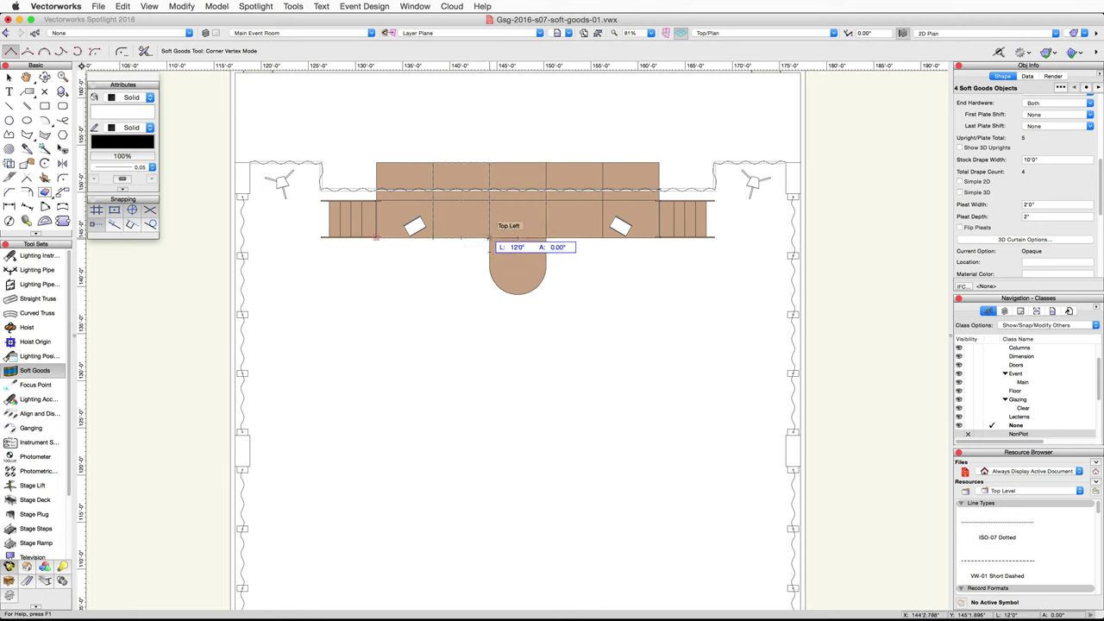
click(489, 238)
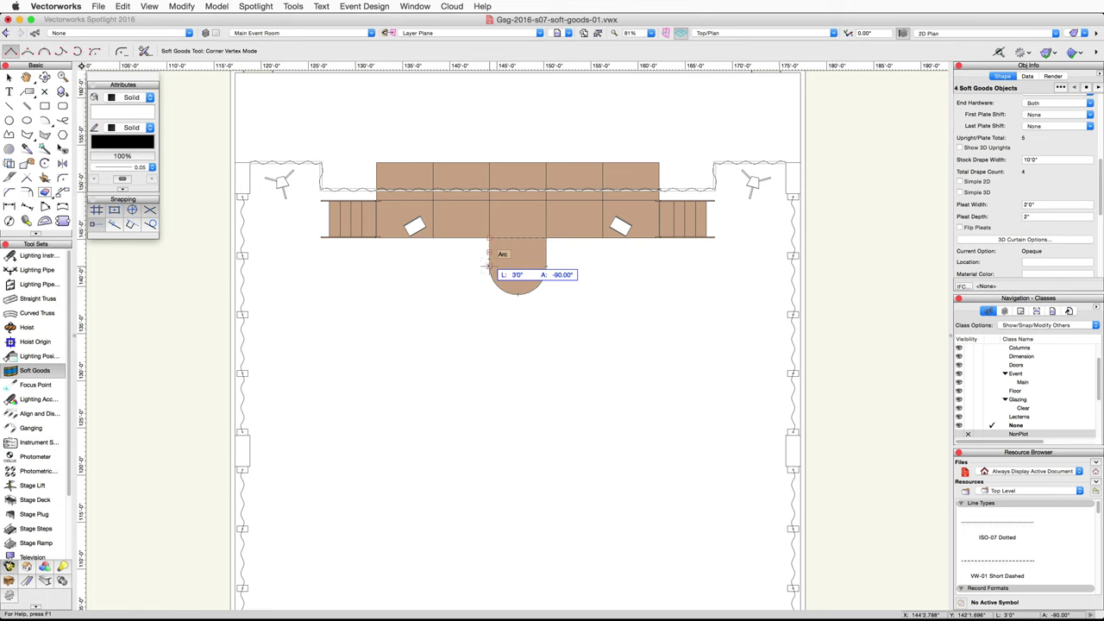
click(489, 264)
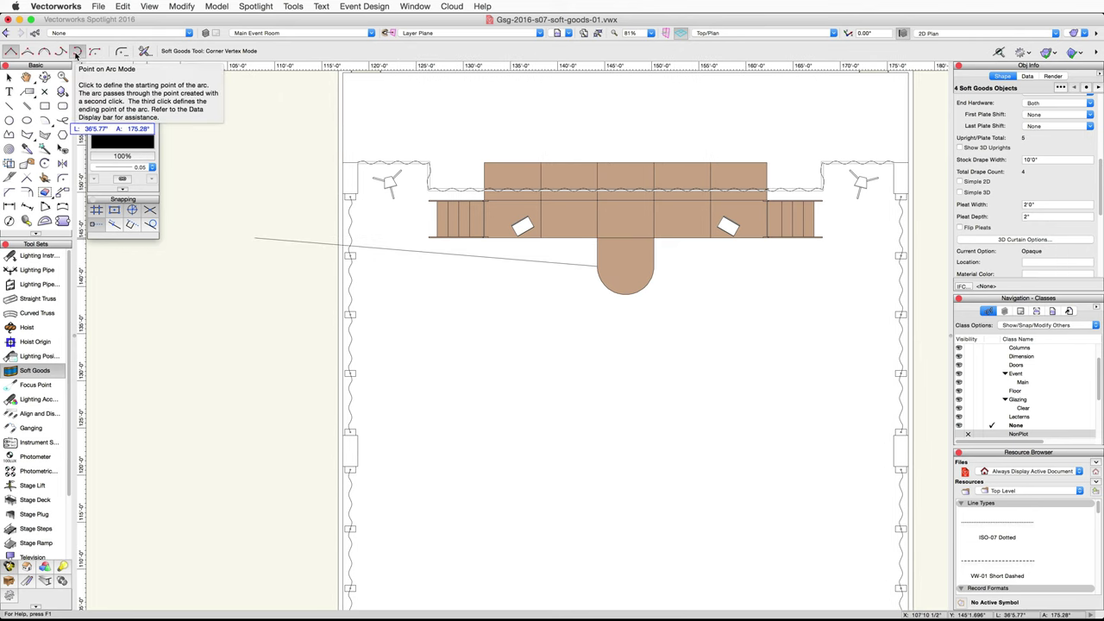
- Draw the drape's arc around the curved thrust, passing through the bottom of the curve
middle_drag(523, 285, 457, 289)
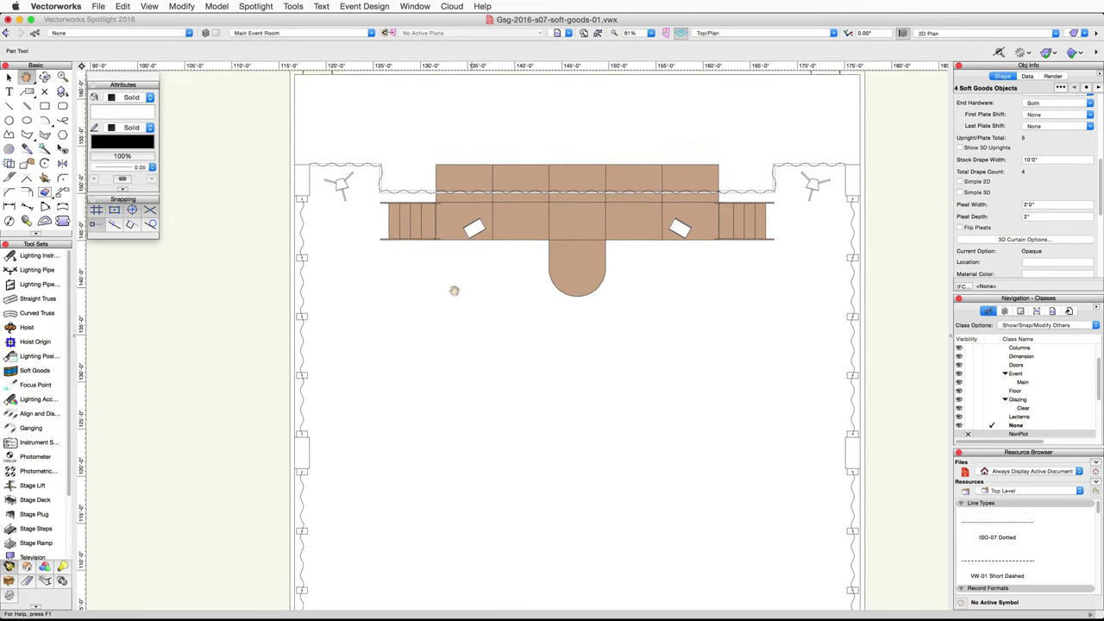
click(526, 273)
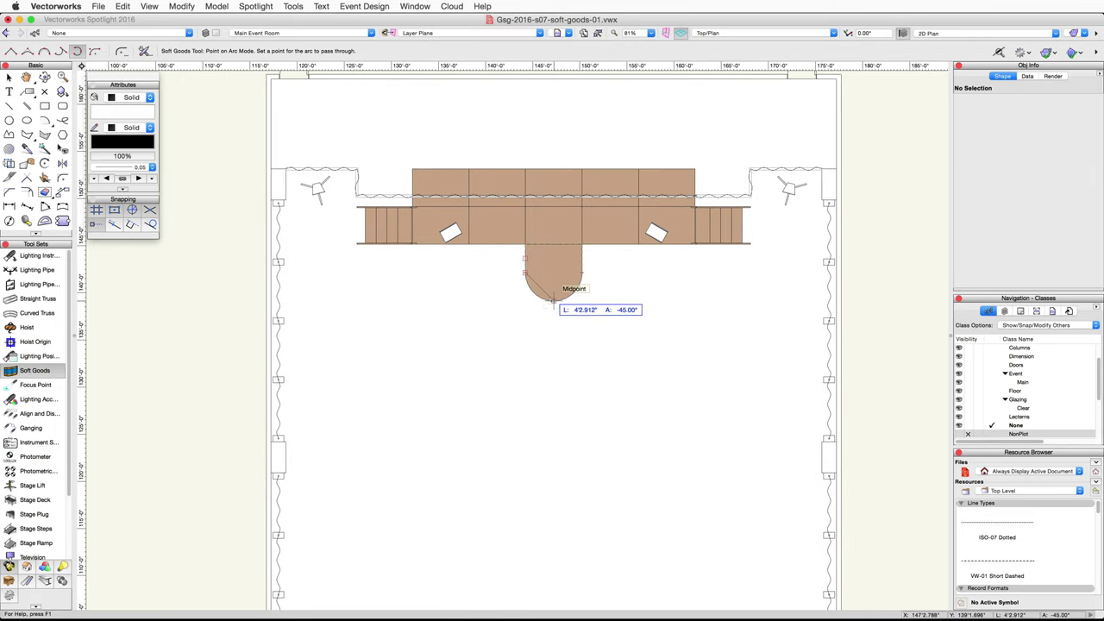
click(553, 301)
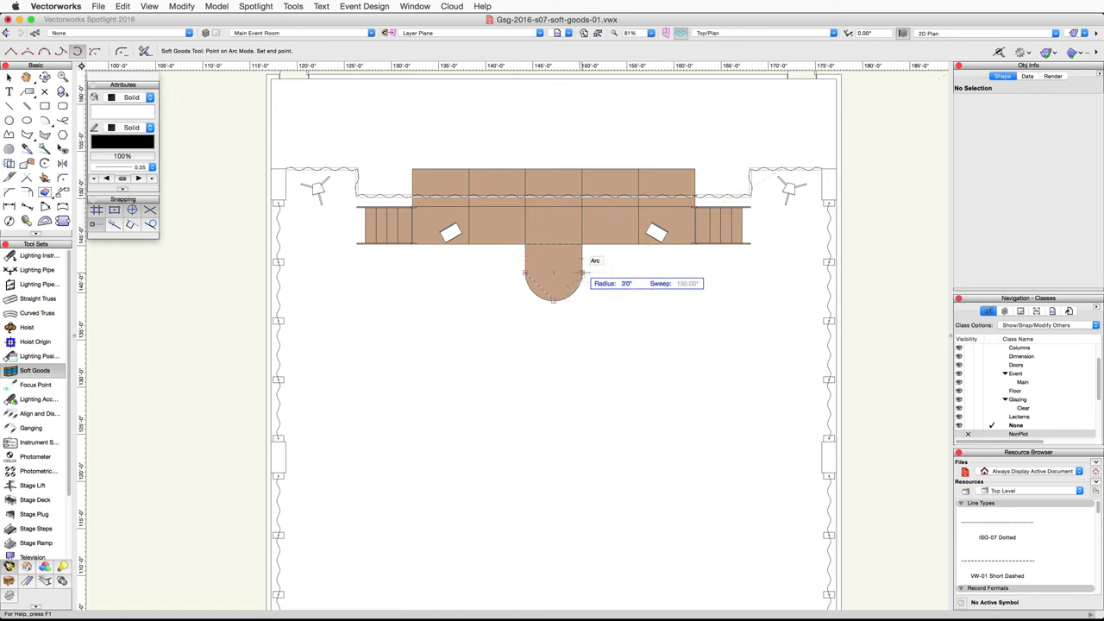
click(583, 273)
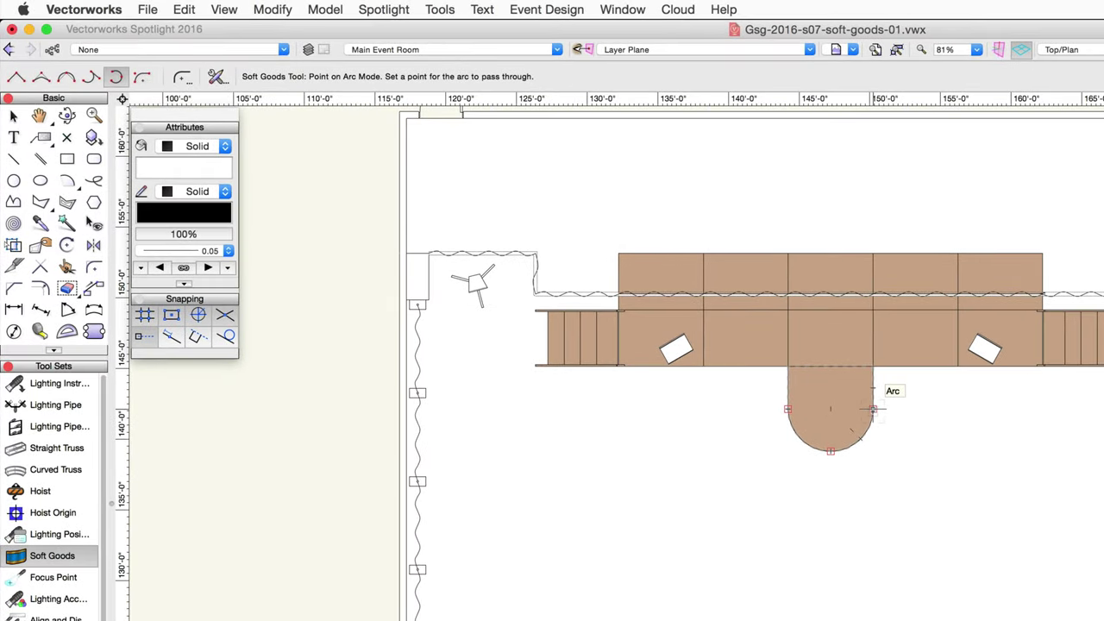
- Switch back to Corner Vertex mode and finish the drape up to the stage front's right corner
key(u)
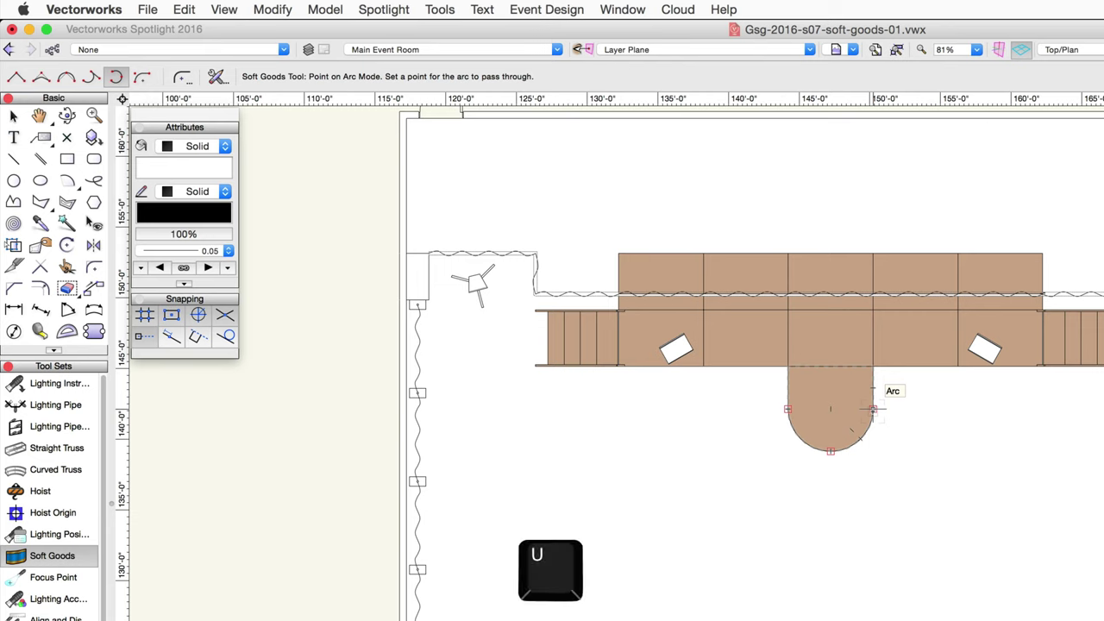
key(u)
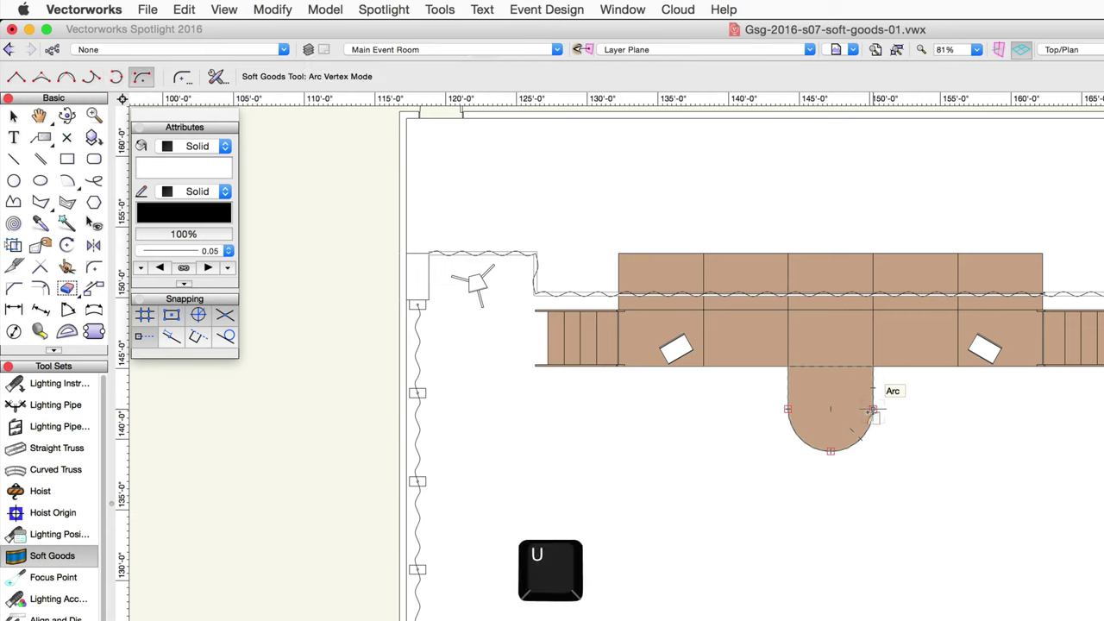
key(u)
key(u)
key(u)
key(u)
key(u)
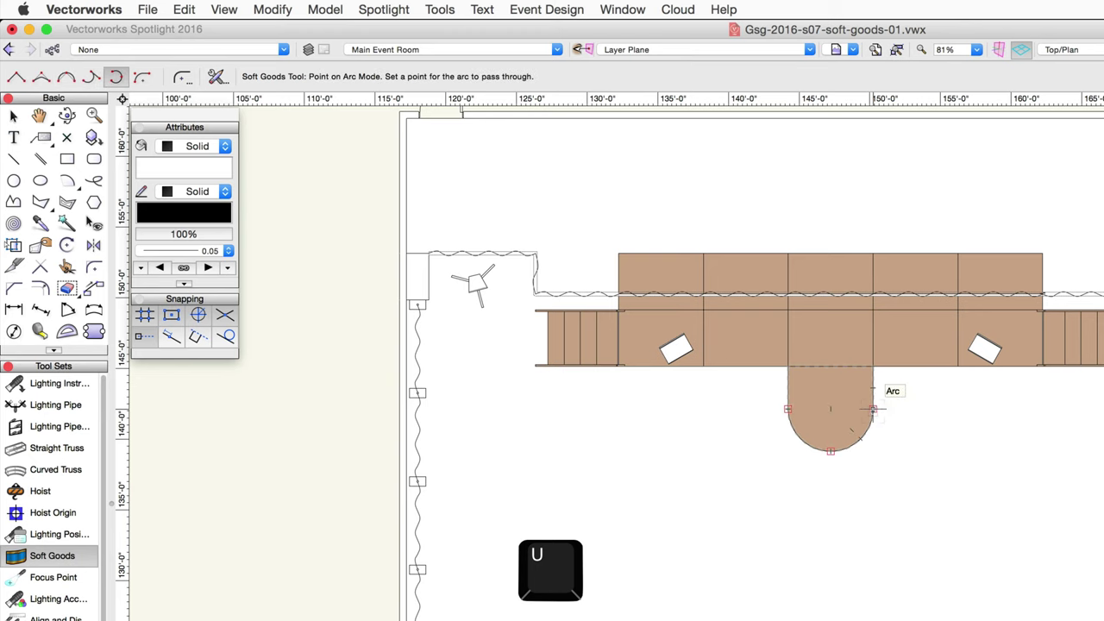
key(u)
key(u)
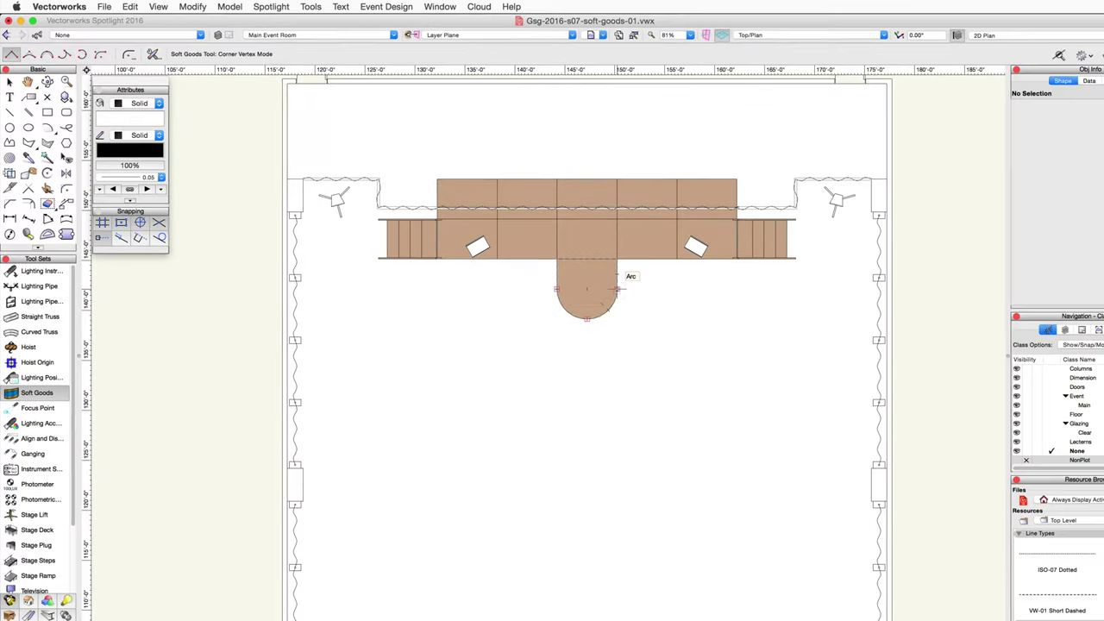
click(617, 288)
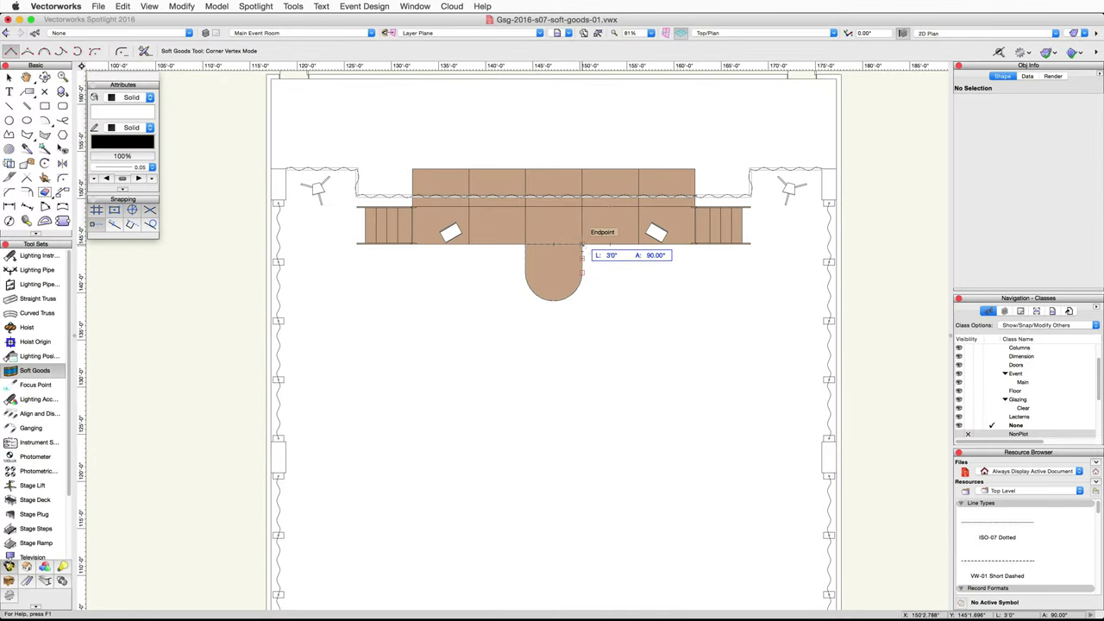
click(583, 245)
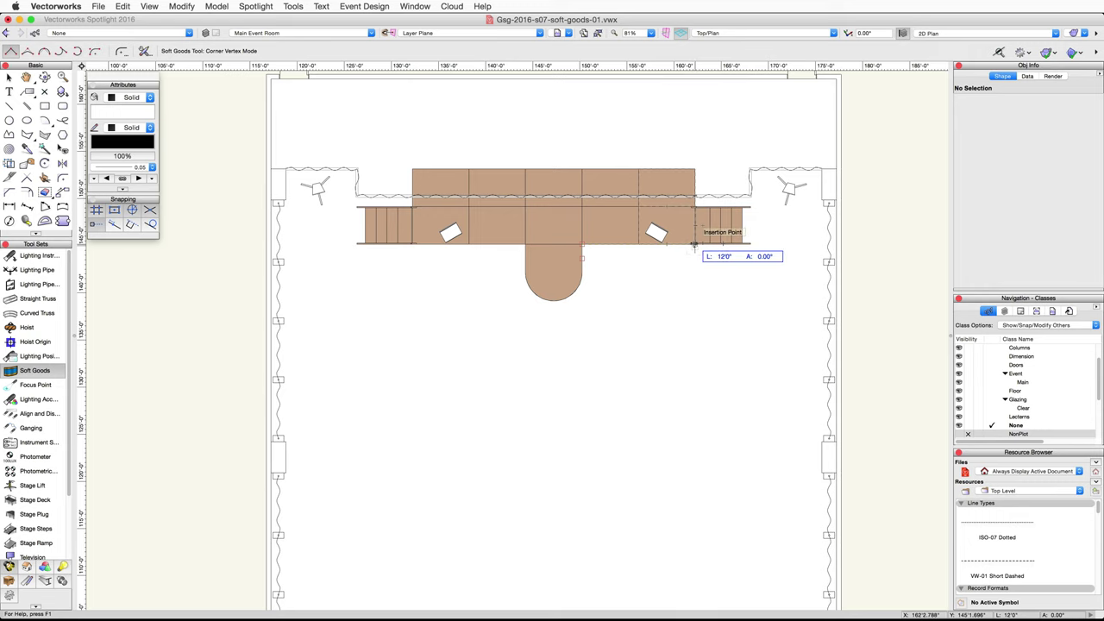
key(z)
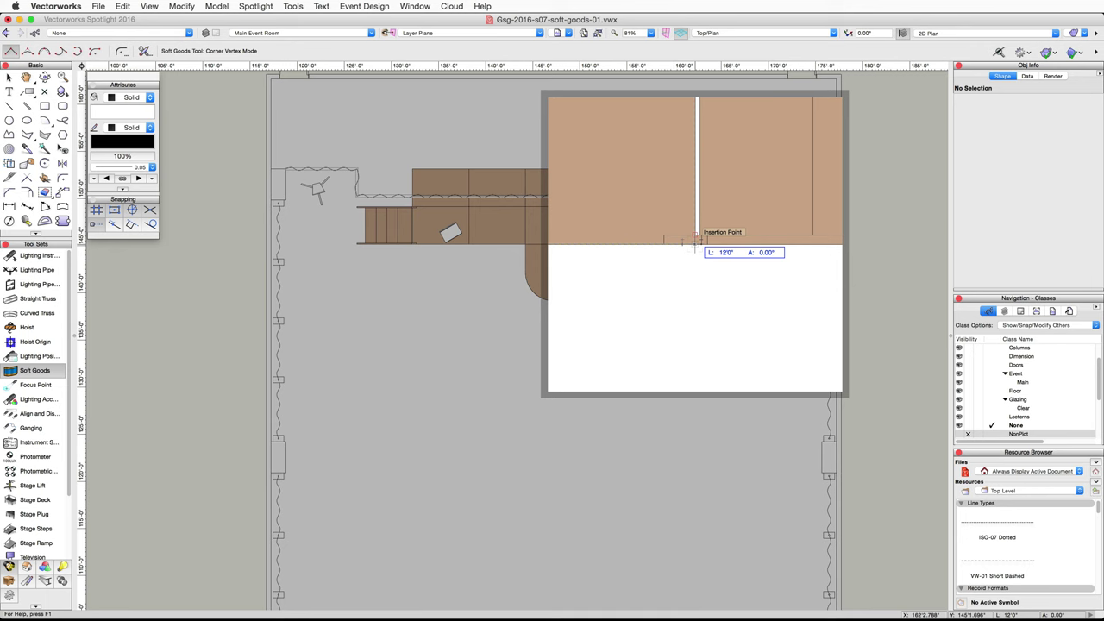
double_click(696, 245)
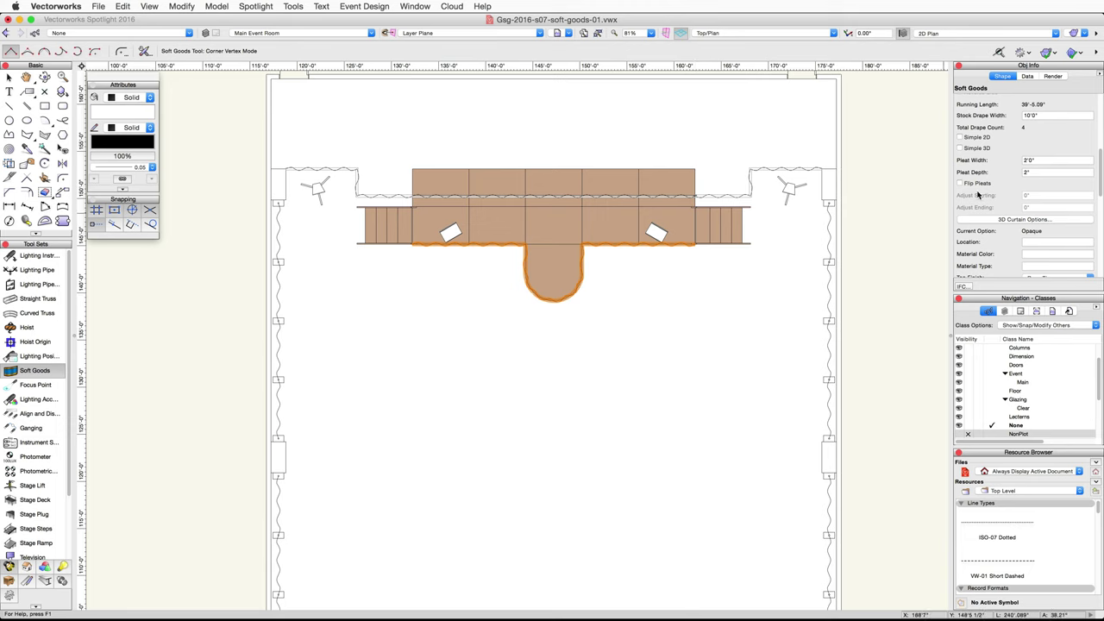
- Set the stage-front drape's Function to Border in the Object Info palette
scroll(1012, 182, up, 5)
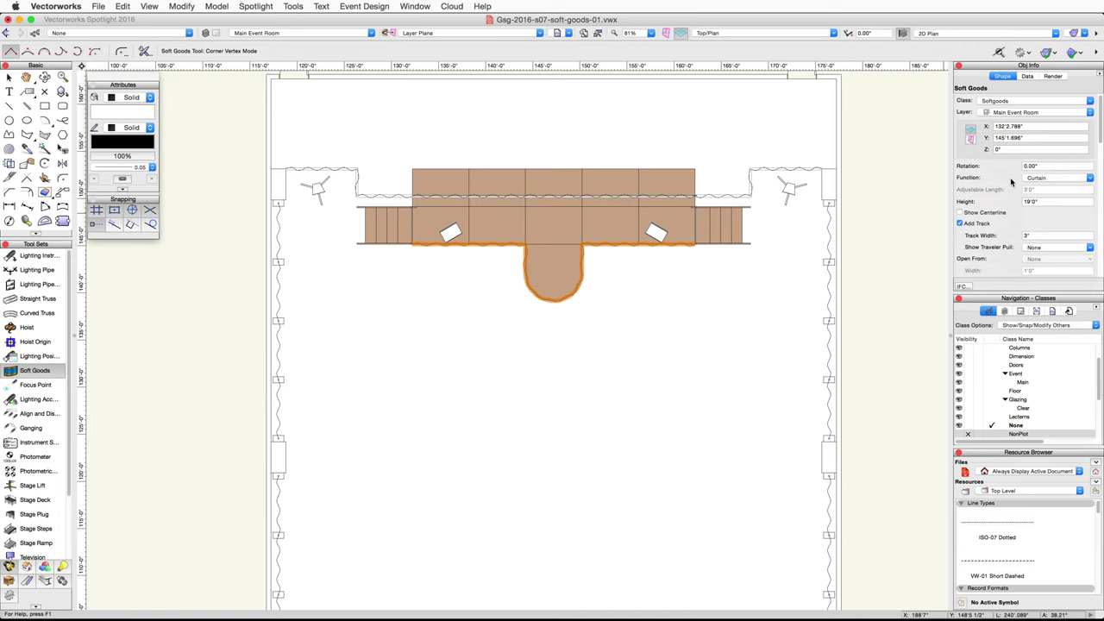
click(1054, 178)
click(1044, 196)
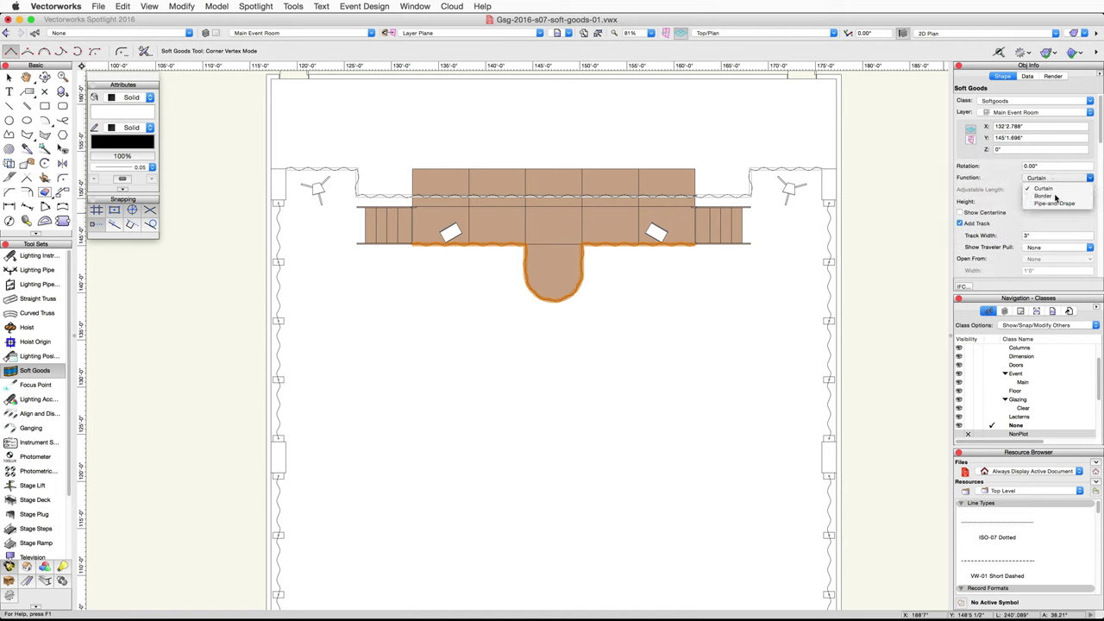
click(831, 34)
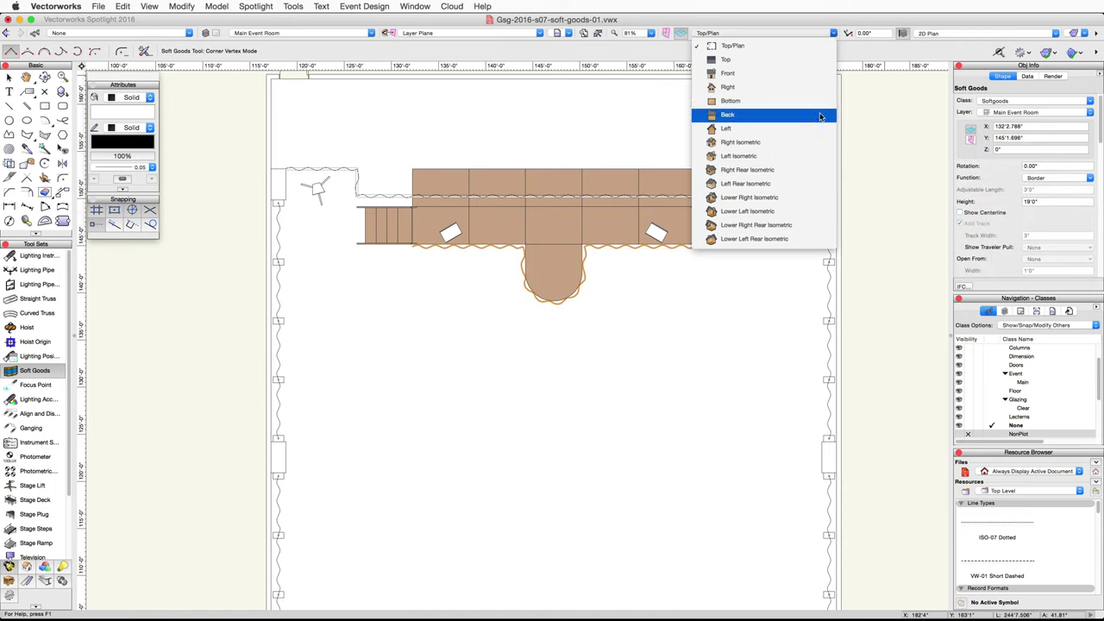
- Show the room in Left Isometric view with OpenGL shaded rendering
click(818, 157)
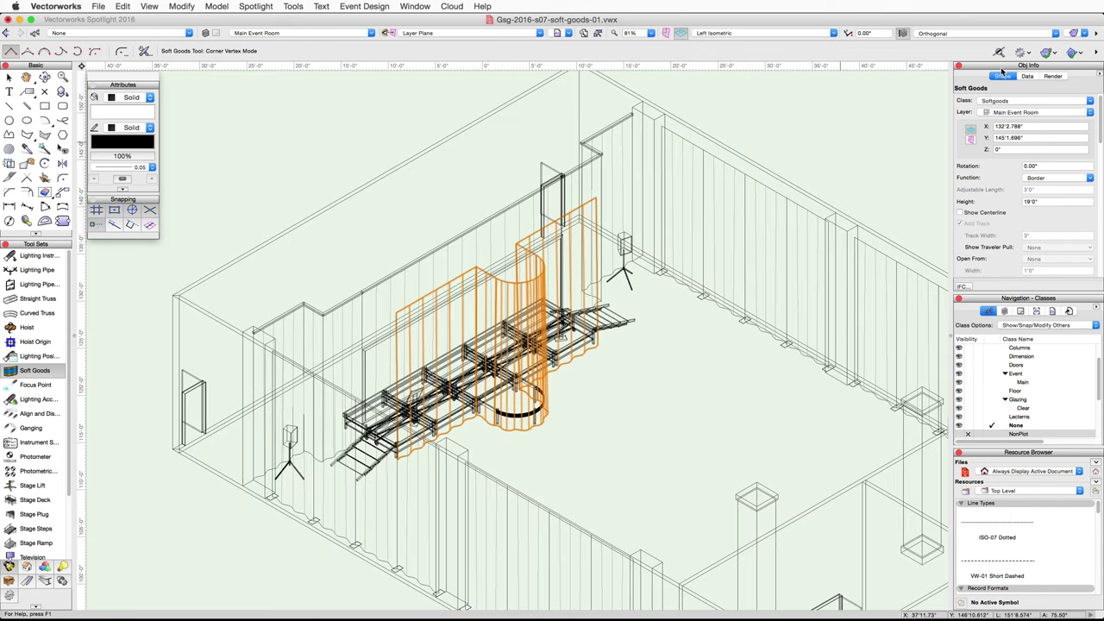
click(1079, 33)
click(1028, 107)
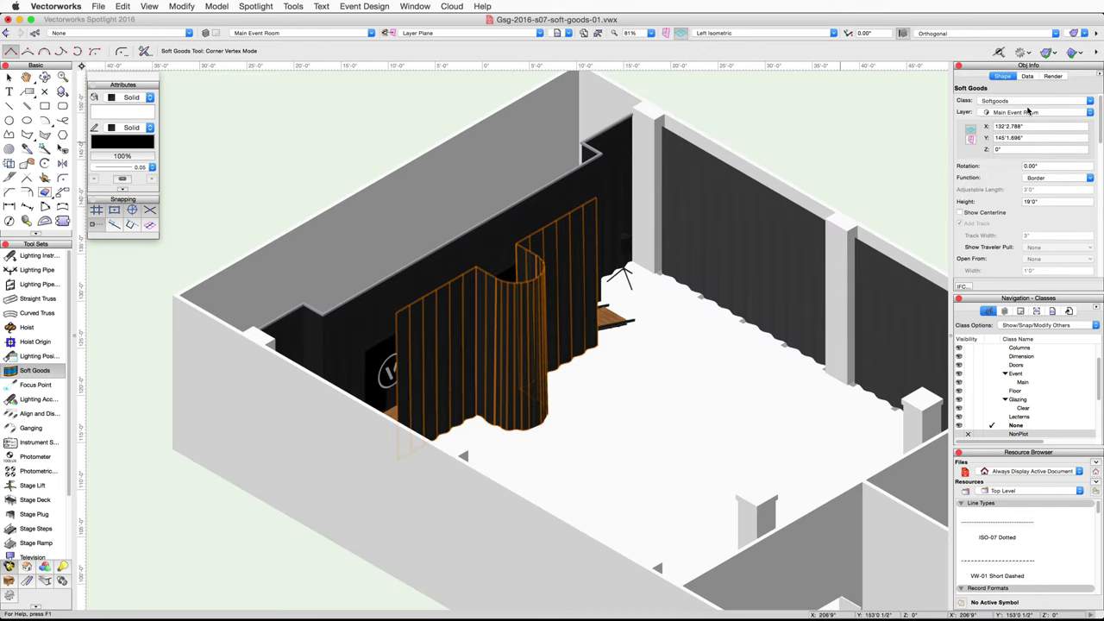
- Set the border's height to 2'0" and open its 3D Curtain Options
drag(1047, 200, 997, 200)
key(Return)
key(Tab)
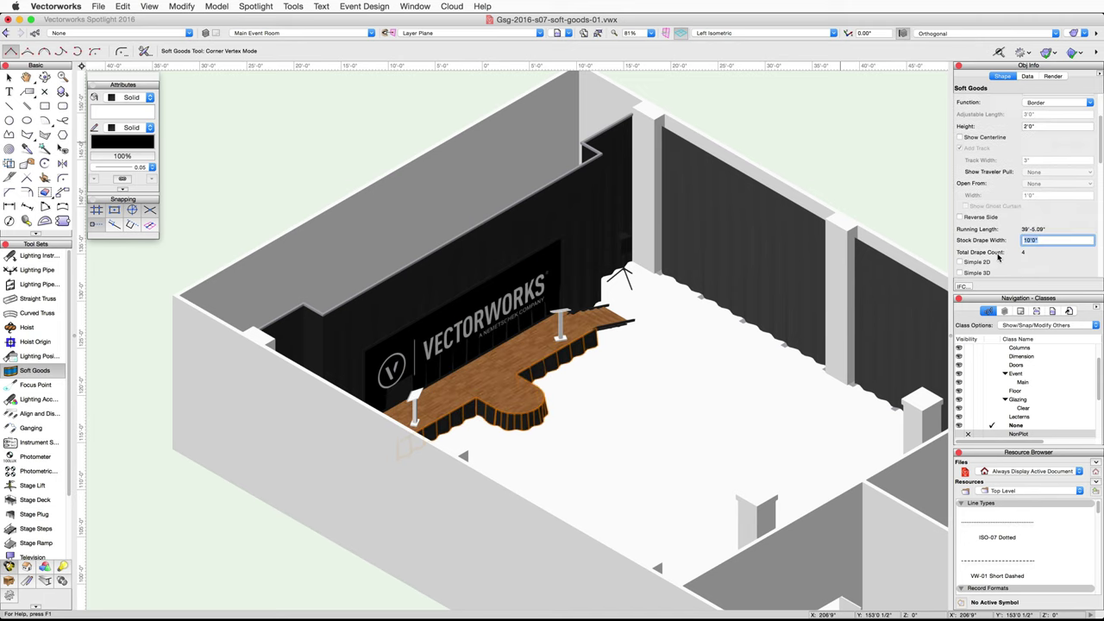
scroll(1000, 256, down, 1)
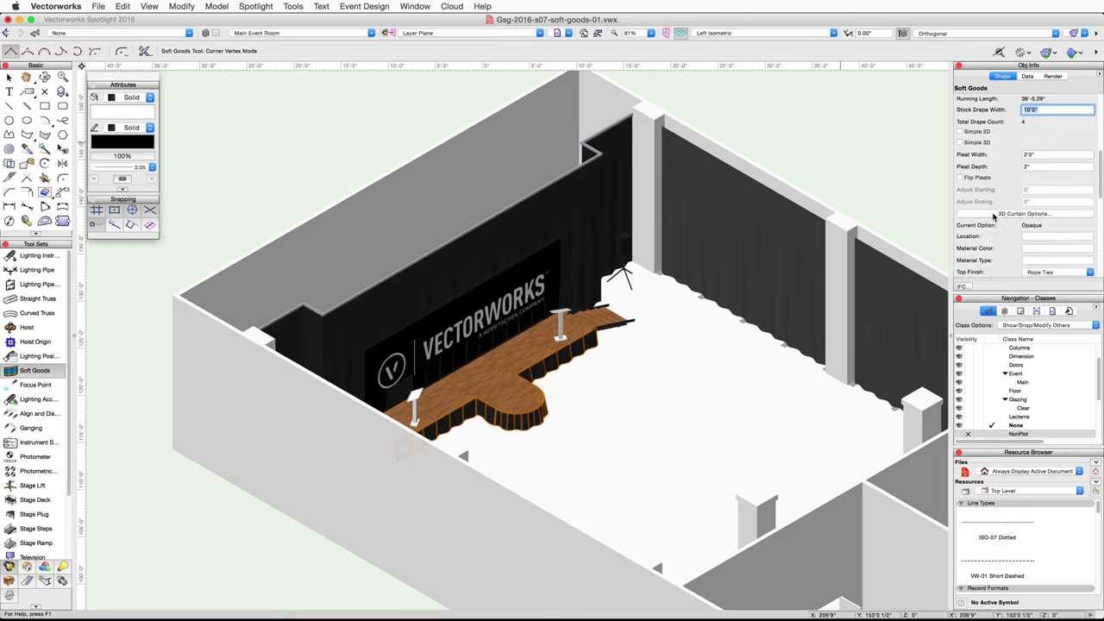
click(994, 214)
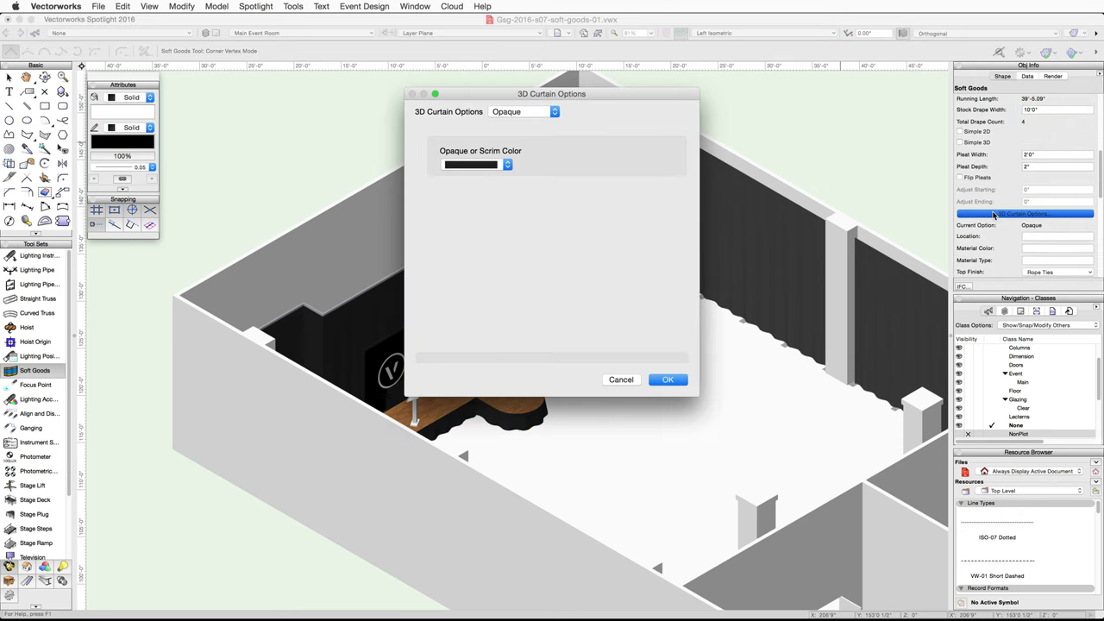
- Change the border skirt's opaque colour to Gray 45%, then orbit to view the stage front
click(506, 165)
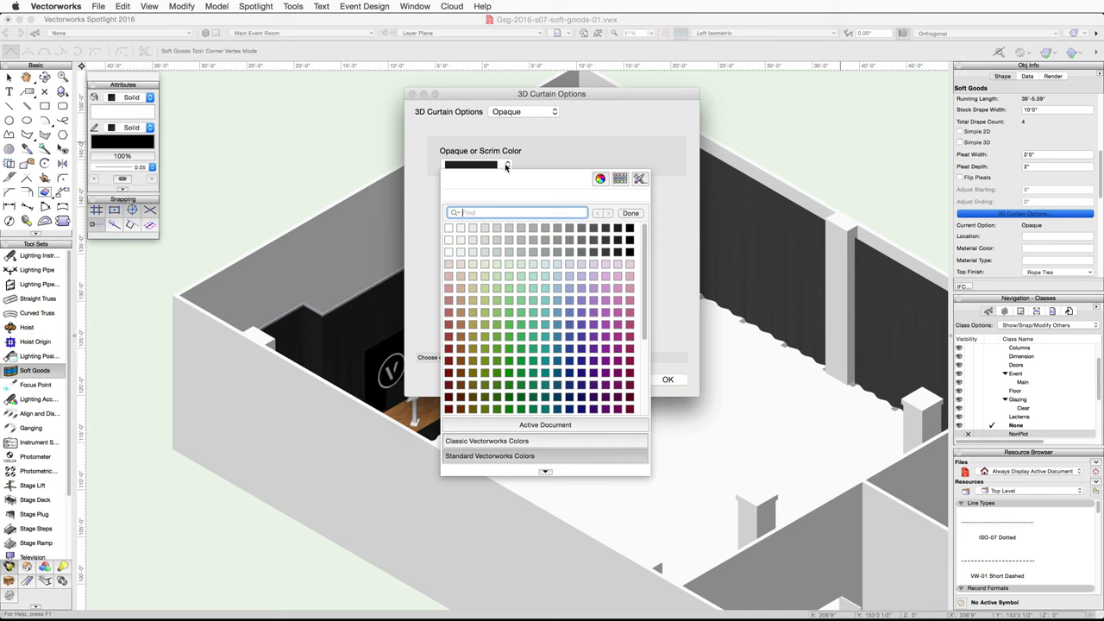
click(569, 229)
click(666, 379)
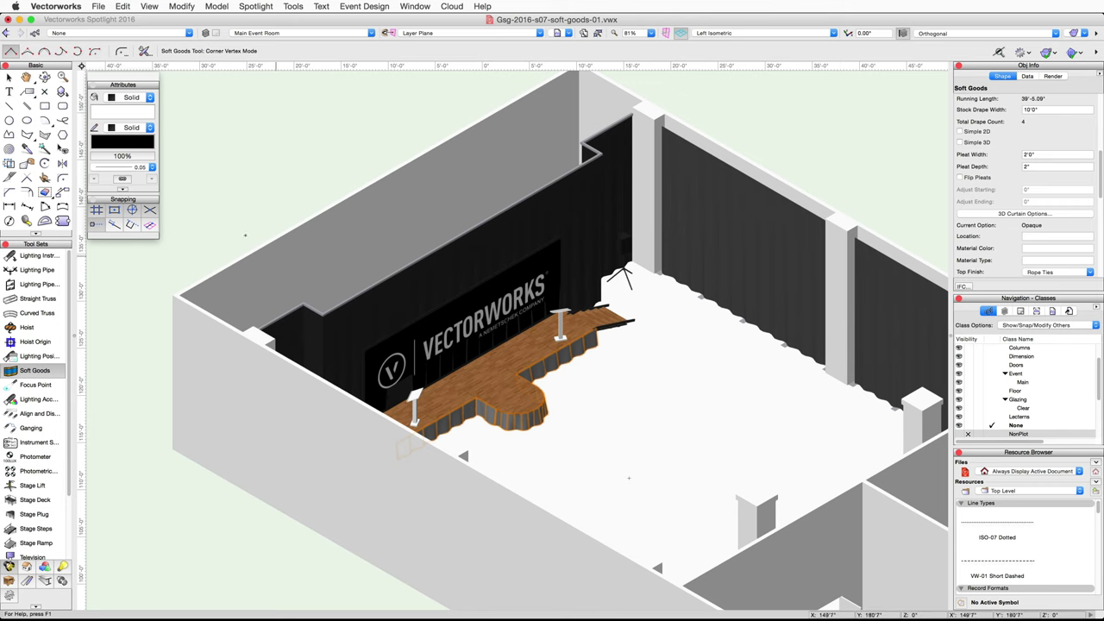
click(44, 79)
drag(576, 448, 591, 463)
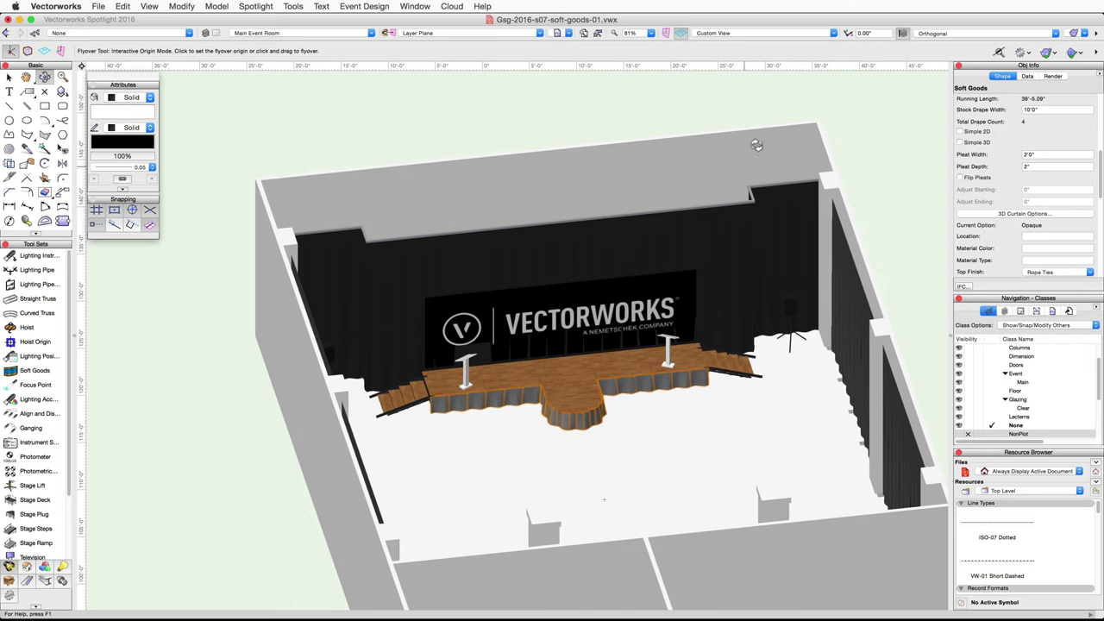